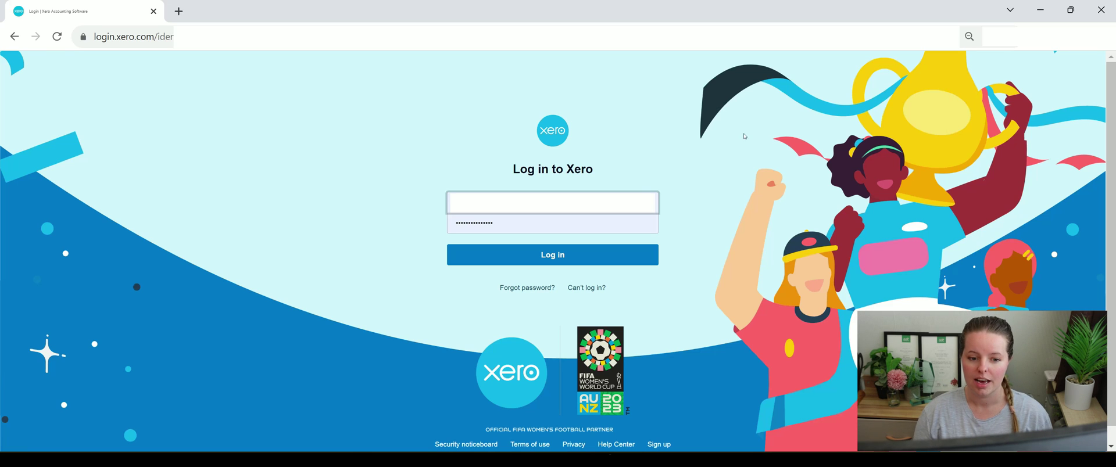
- Log in to Xero with the prefilled credentials and switch to the Demo Company organisation
left_click(462, 259)
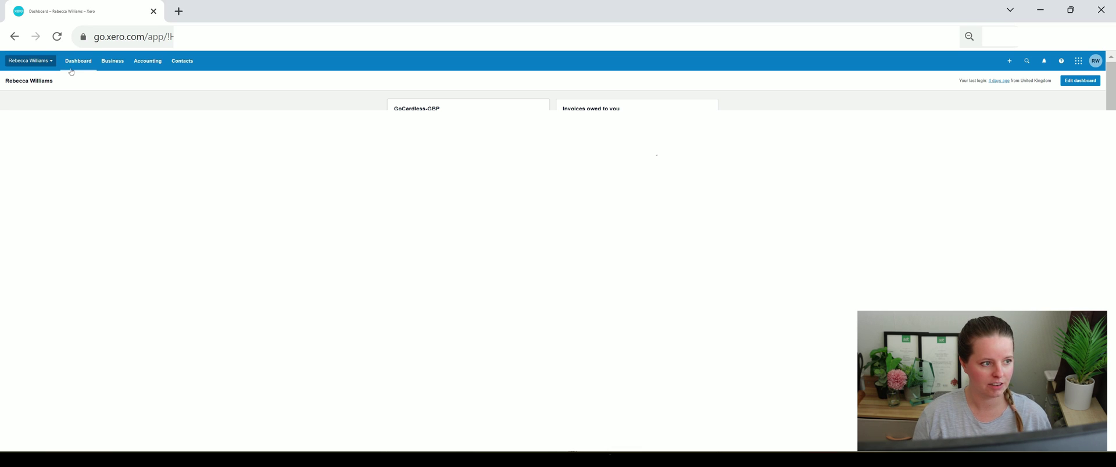
left_click(50, 61)
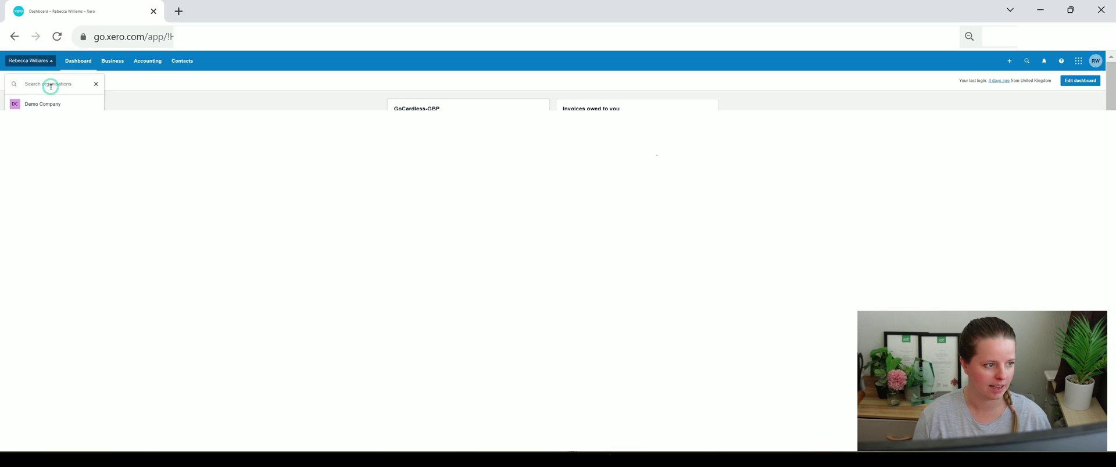
left_click(41, 104)
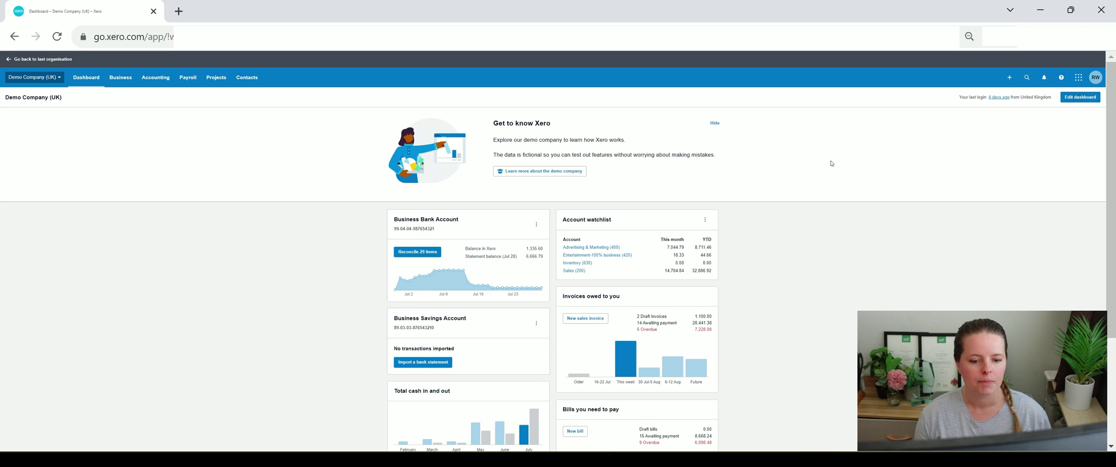
- Examine the dashboard's bank accounts, account watchlist, cash in and out, invoices owed, bills to pay and expense claims
key("ctrl+plus")
key("ctrl+plus")
key("ctrl+plus")
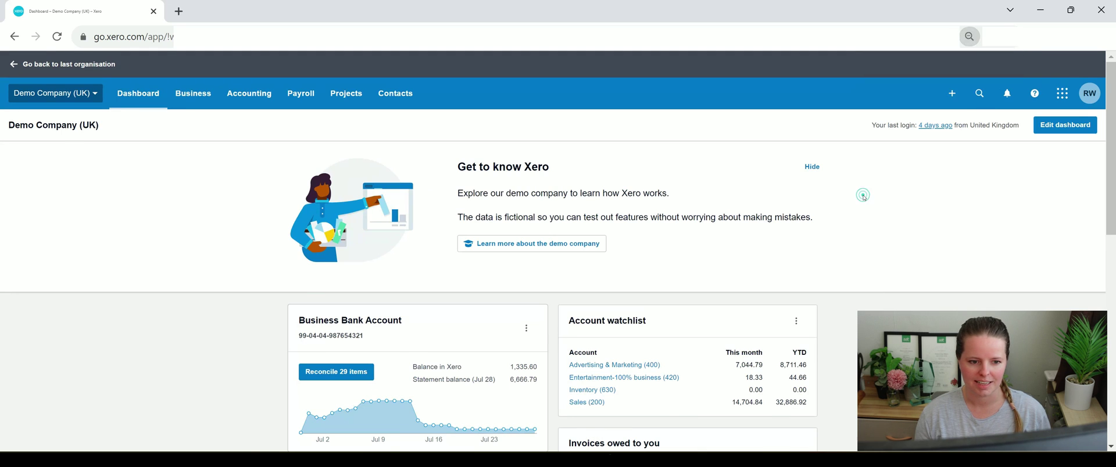
key("ctrl+plus")
left_click(879, 199)
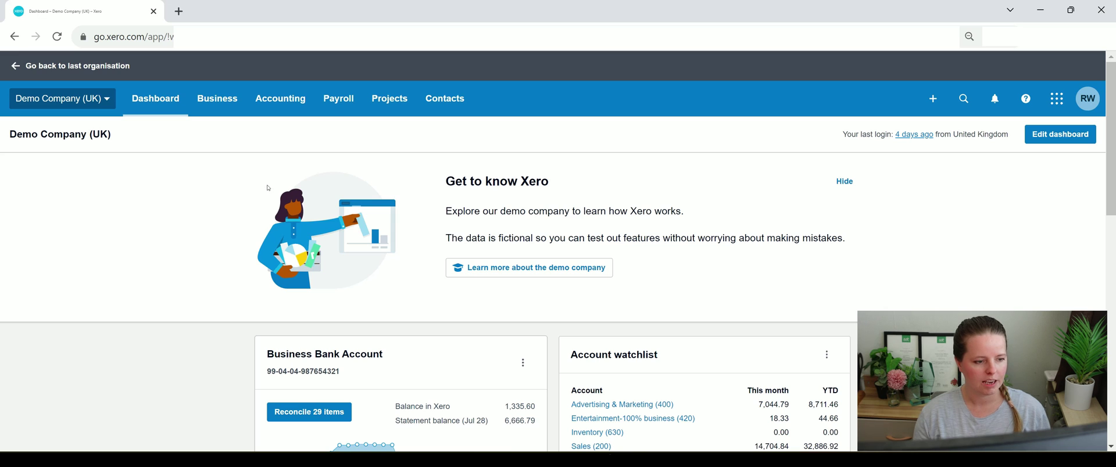
scroll(248, 207, "down", 4)
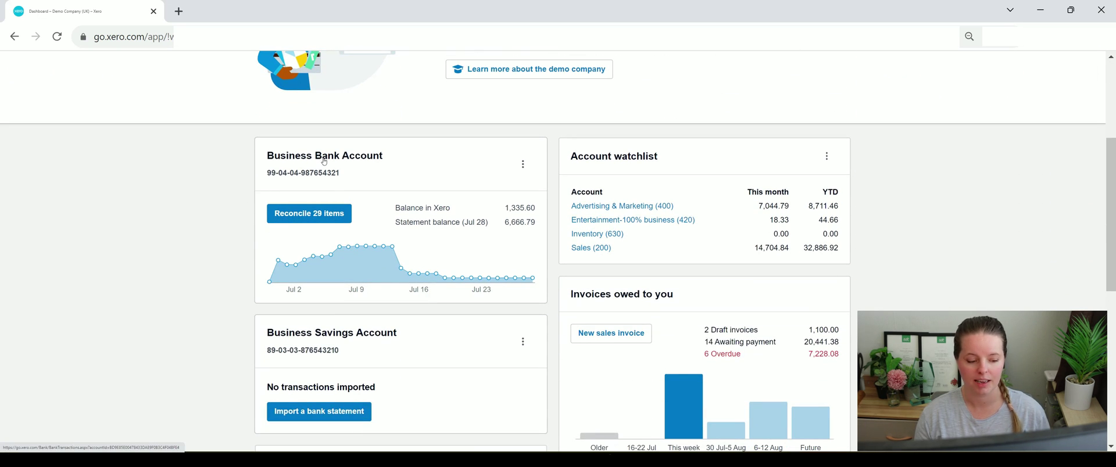
scroll(323, 159, "down", 1)
scroll(332, 191, "down", 3)
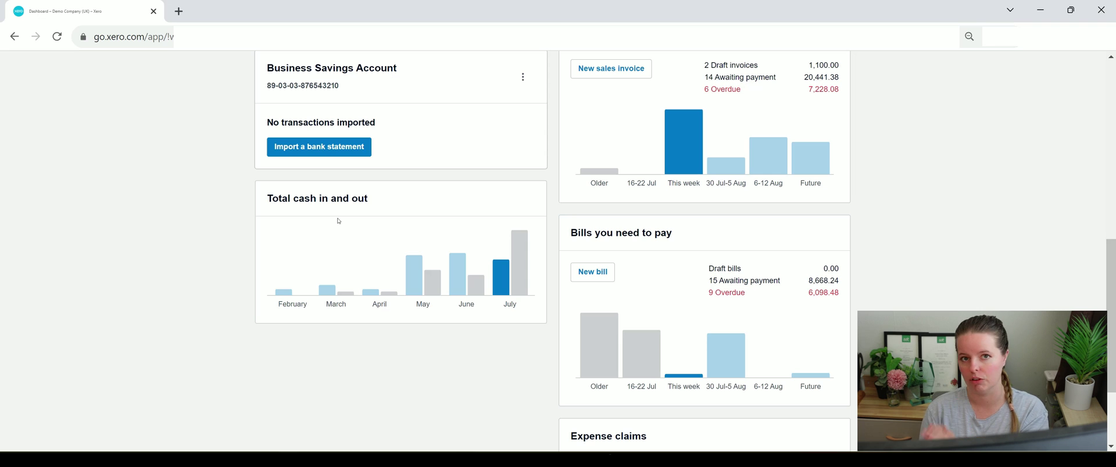
scroll(340, 221, "up", 5)
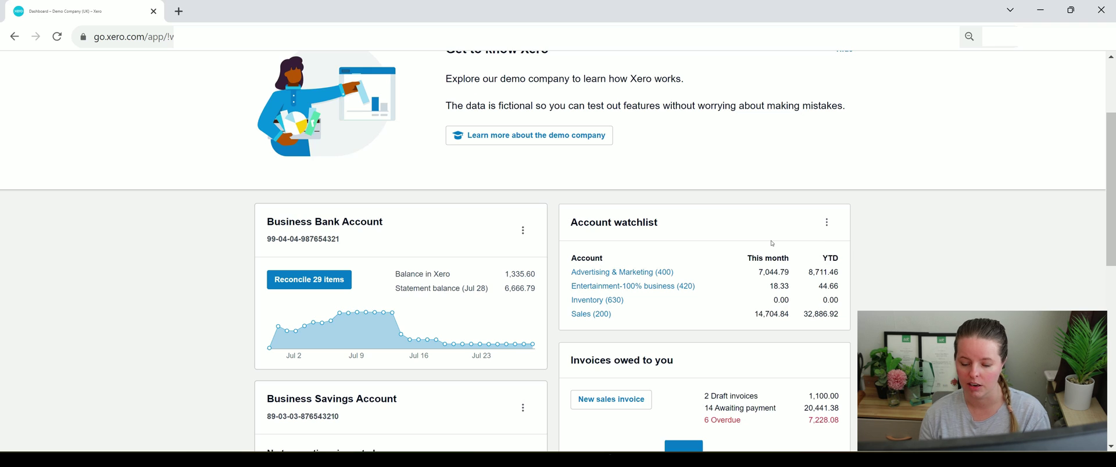
scroll(772, 243, "down", 3)
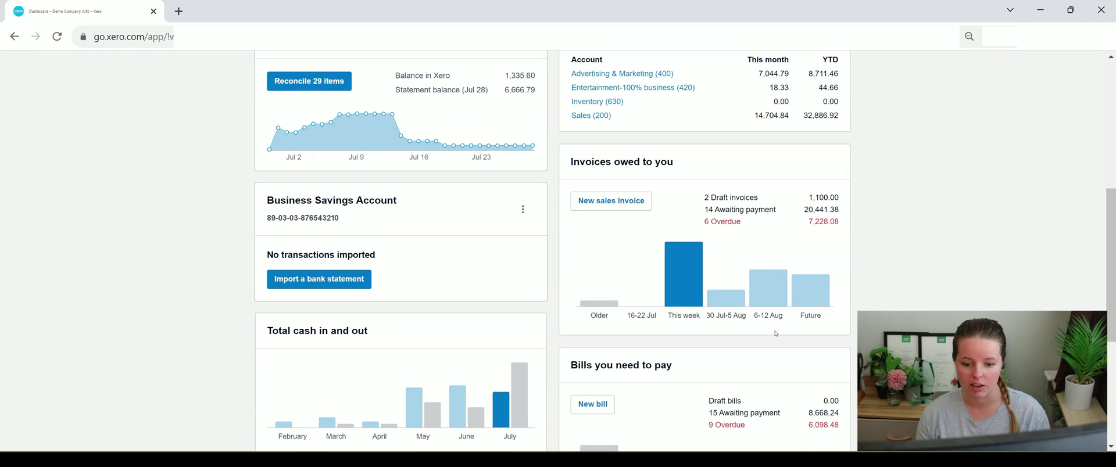
scroll(774, 331, "down", 4)
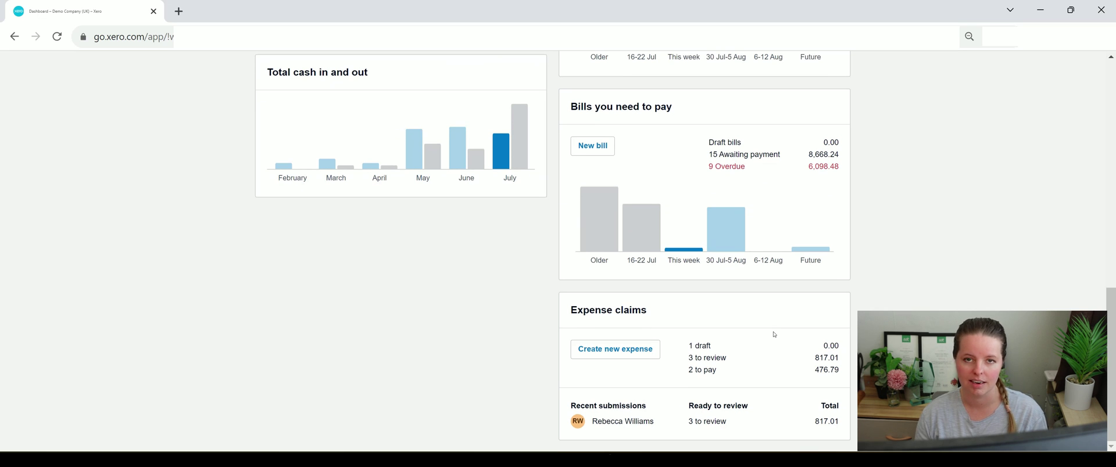
scroll(774, 334, "up", 10)
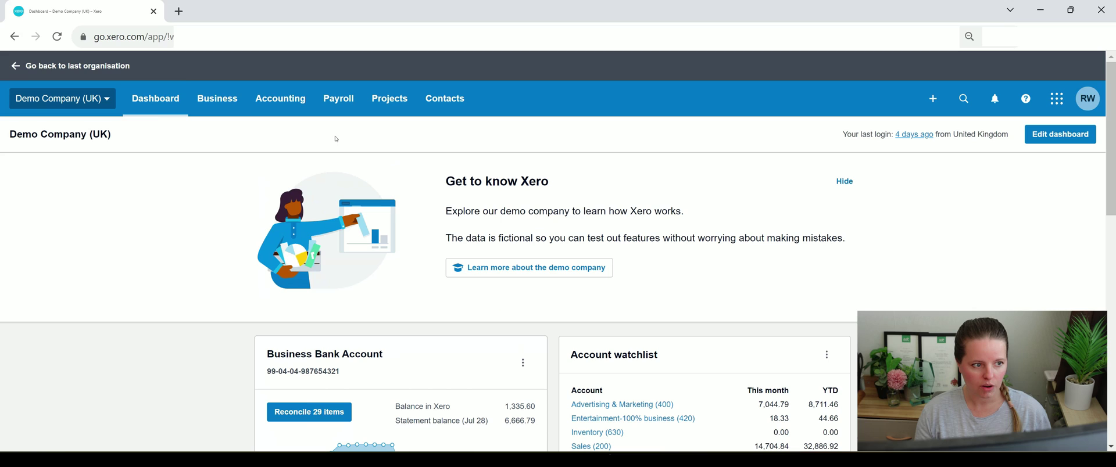
- Open the Short-term cash flow page in a new browser tab and switch to it
left_click(221, 101)
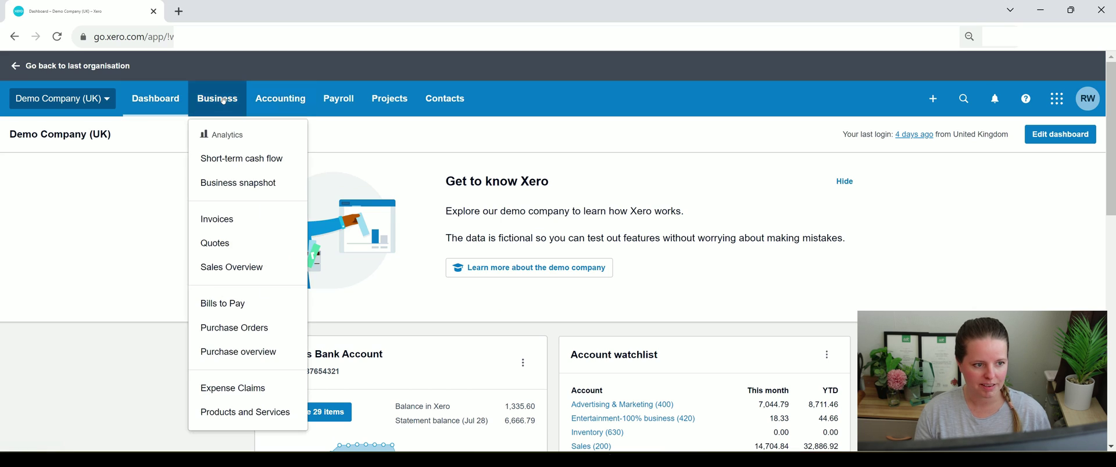
right_click(253, 164)
left_click(276, 174)
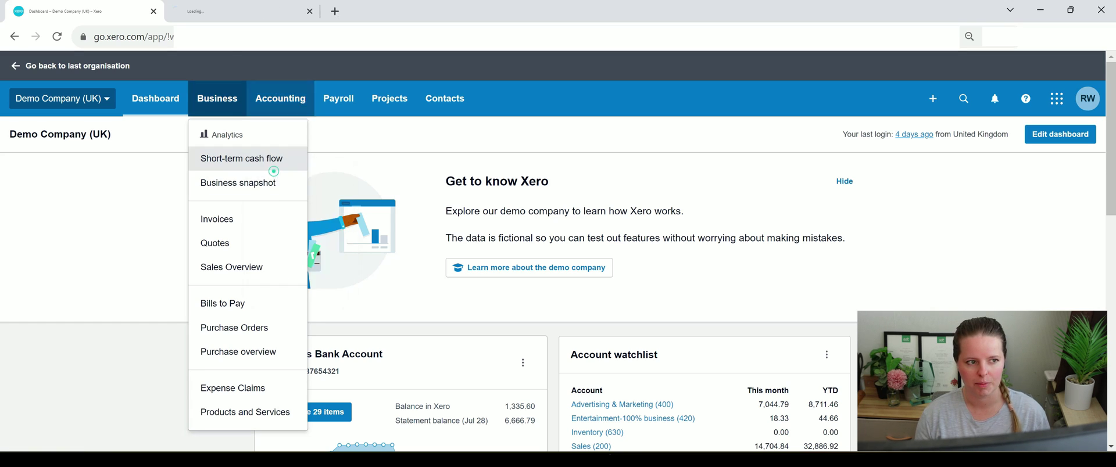
left_click(238, 14)
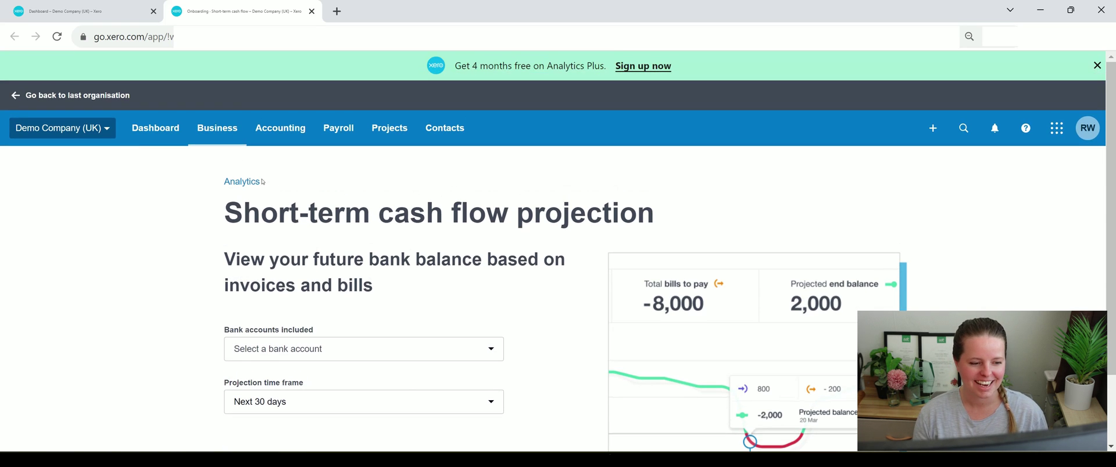
- Generate the short-term cash flow projection for the Business Bank Account, keeping the time frame at Next 30 days
scroll(258, 192, "down", 1)
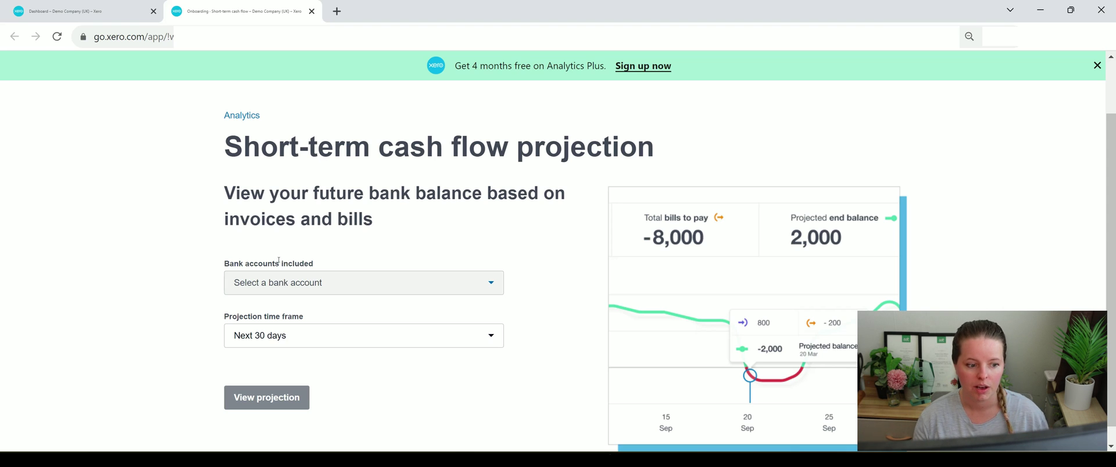
left_click(279, 282)
left_click(308, 318)
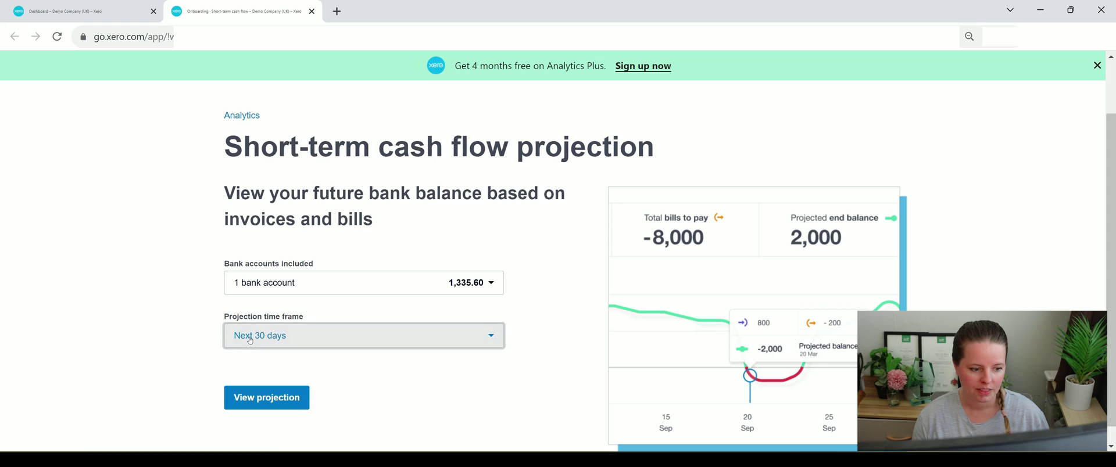
left_click(300, 336)
left_click(211, 324)
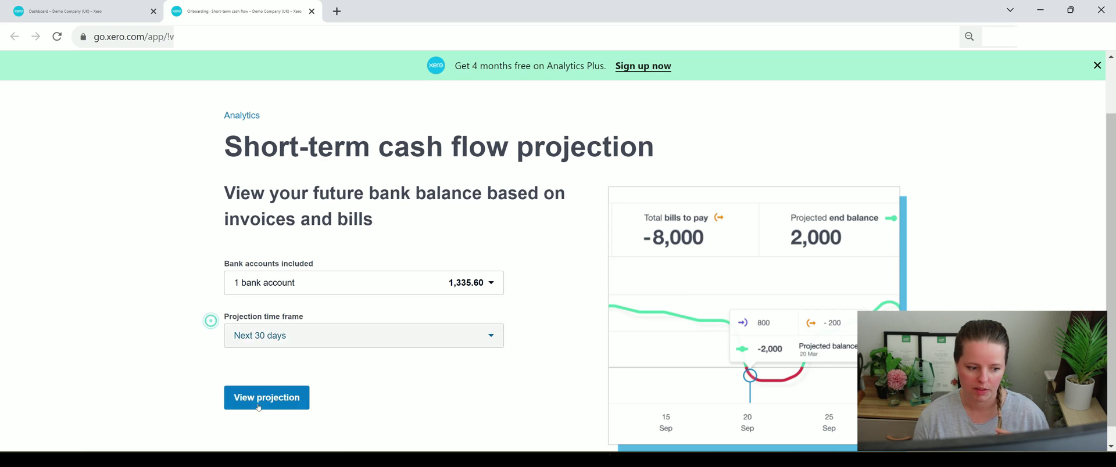
left_click(263, 400)
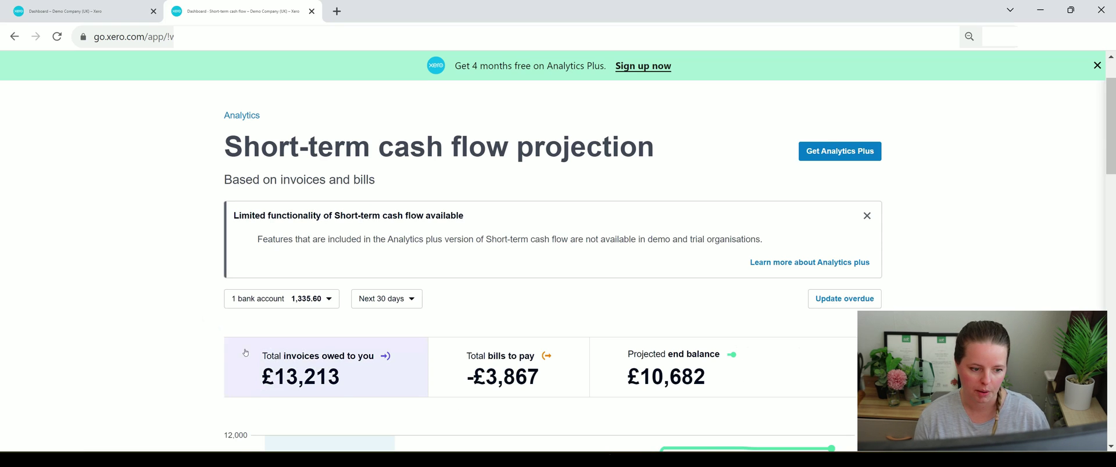
- Review the cash flow projection's totals, balance chart and projection breakdown, and view the VAT breakdown
scroll(205, 259, "down", 1)
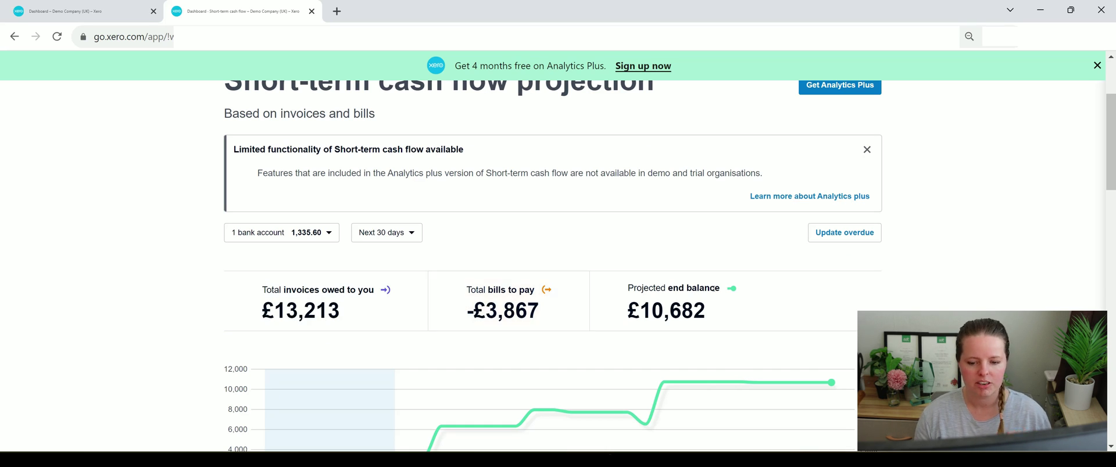
scroll(683, 238, "down", 2)
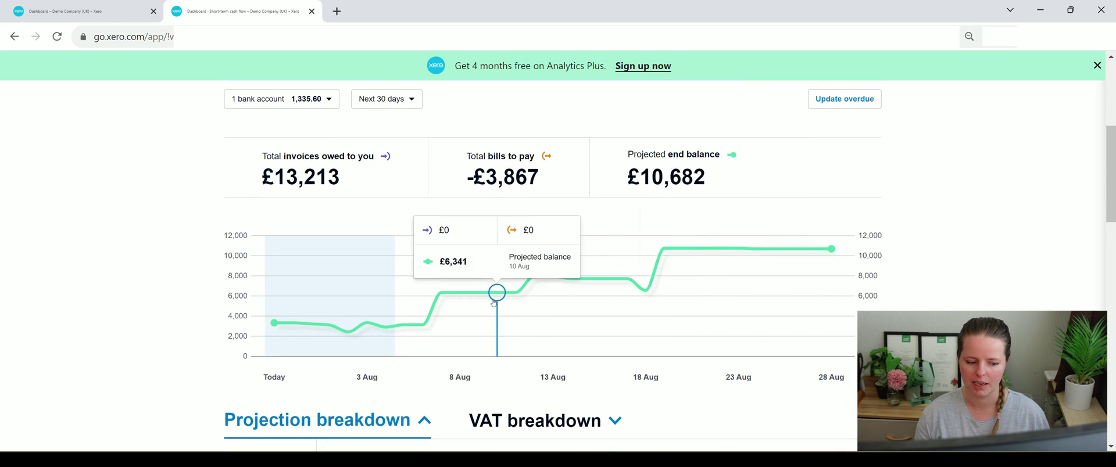
scroll(496, 303, "down", 2)
scroll(496, 303, "down", 1)
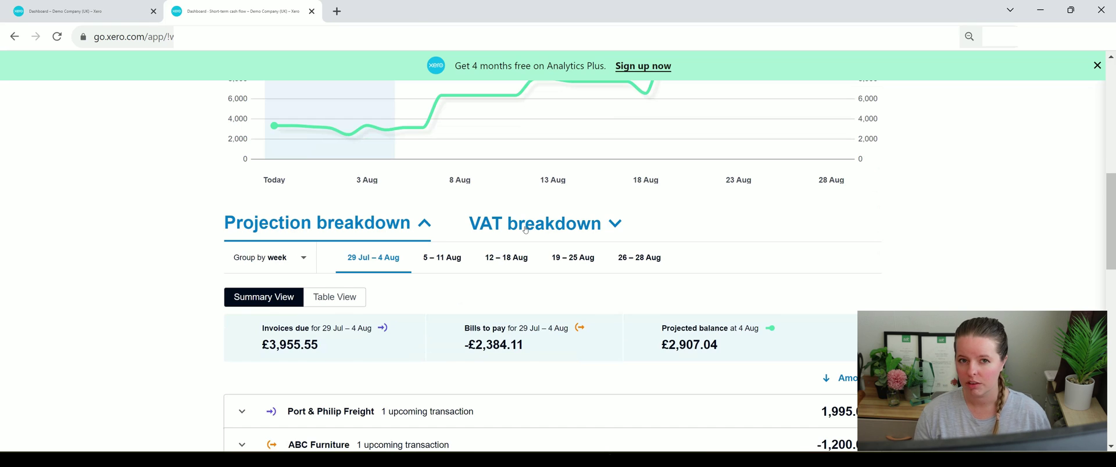
left_click(525, 230)
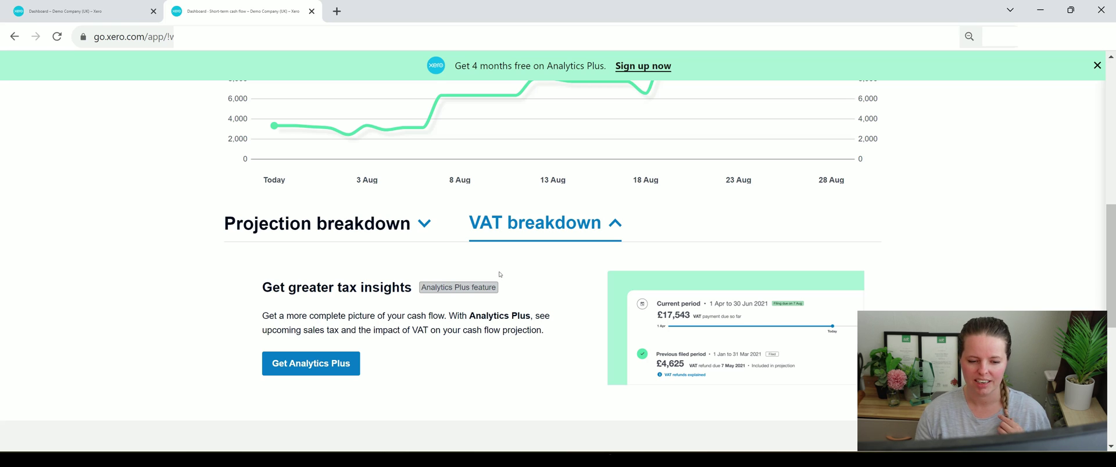
left_click(317, 366)
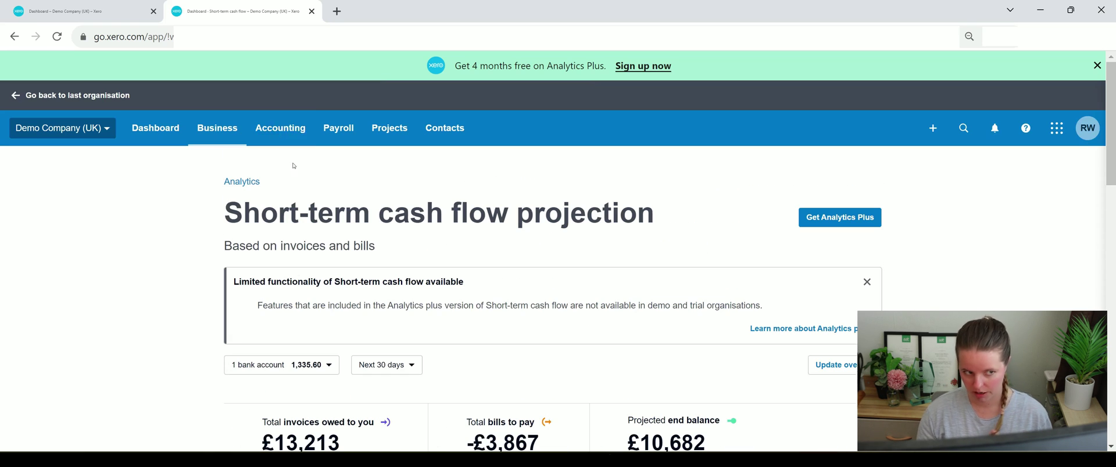
- Open the Business snapshot and review its year-to-date profitability, expenses, and financial position and cash sections
left_click(224, 133)
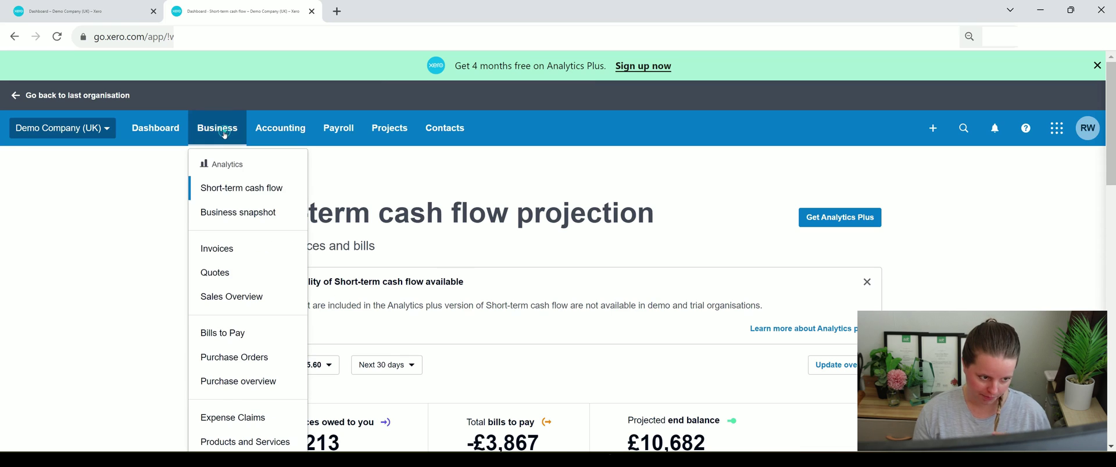
left_click(224, 214)
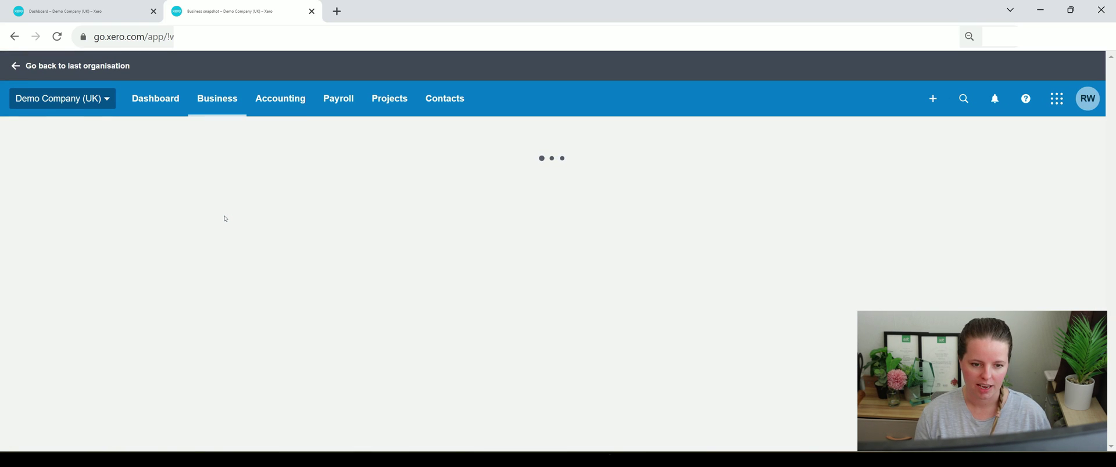
scroll(226, 218, "down", 1)
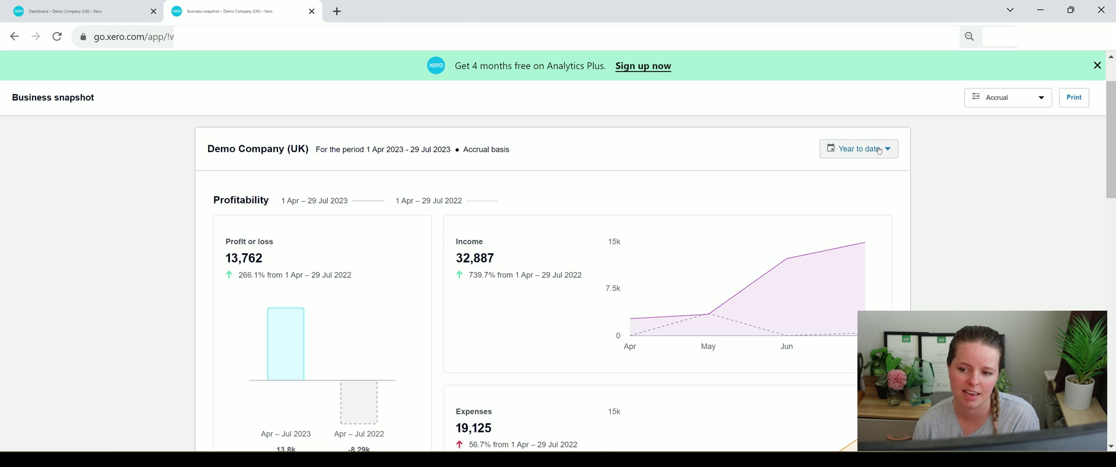
left_click(859, 149)
left_click(755, 222)
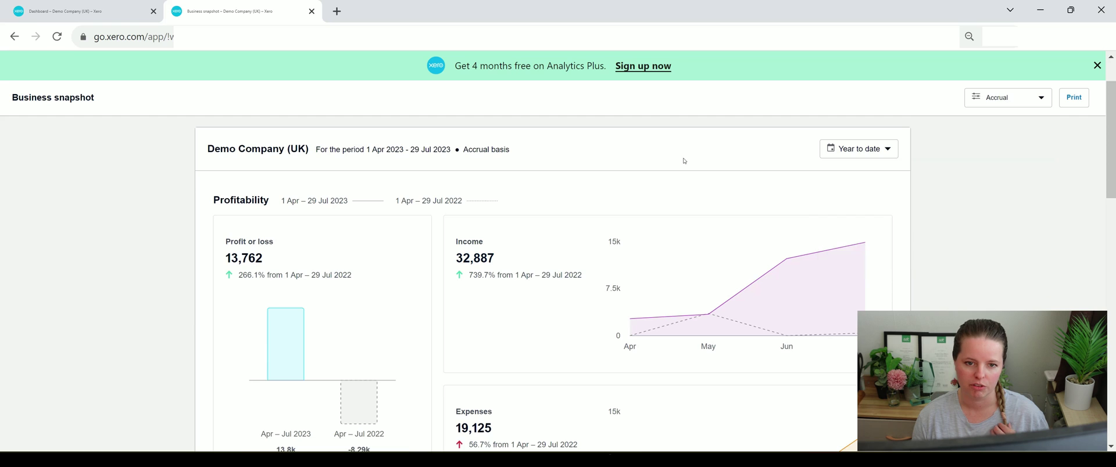
scroll(639, 163, "down", 9)
scroll(592, 167, "down", 5)
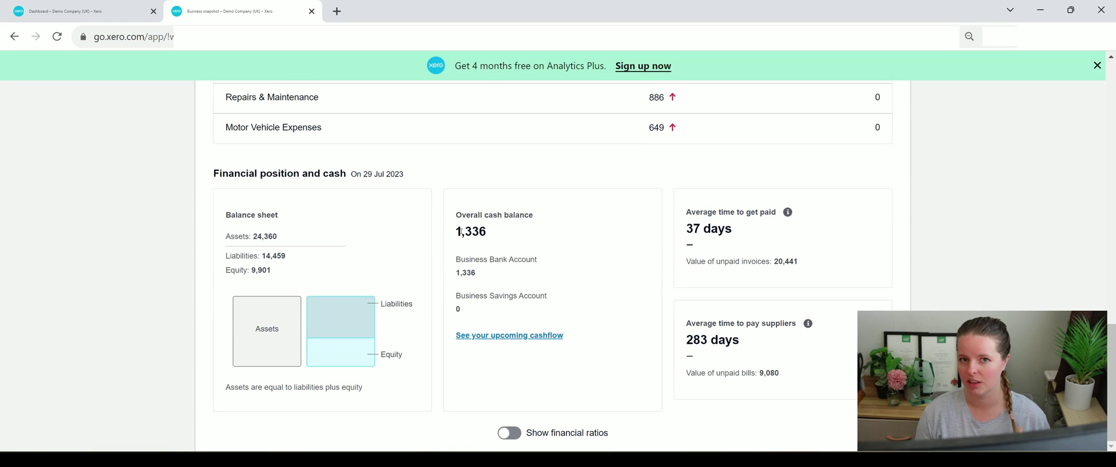
scroll(471, 227, "up", 14)
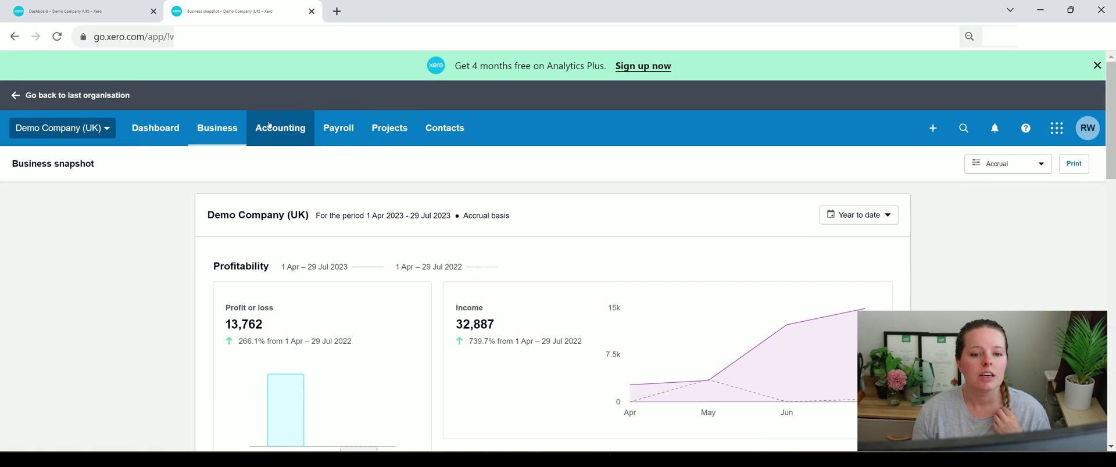
- Open the sales invoices list and look through the Repeating, Paid and Awaiting Payment invoices
left_click(237, 133)
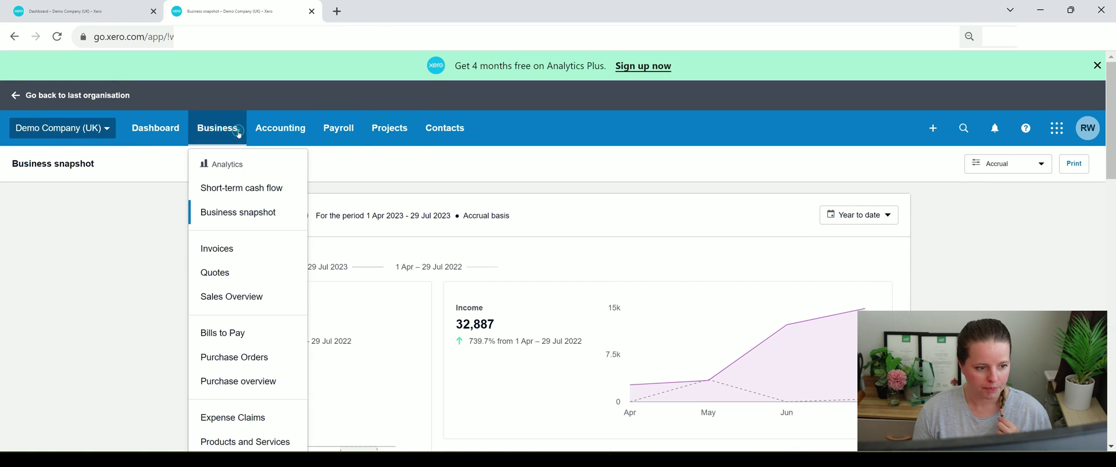
left_click(228, 250)
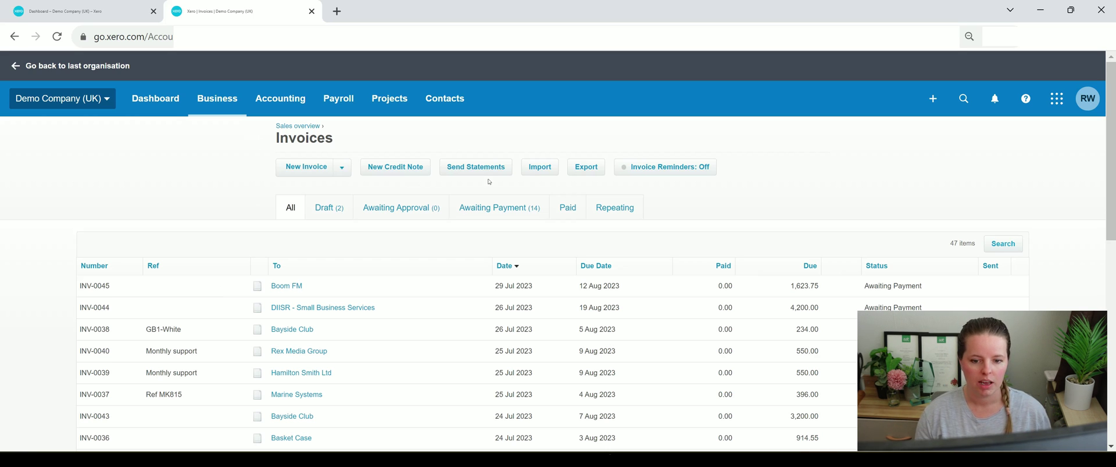
left_click(618, 213)
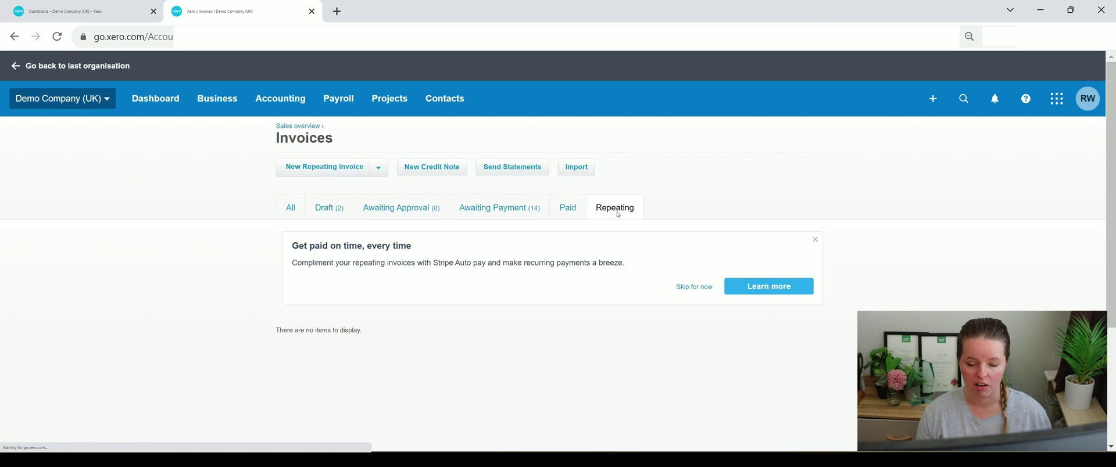
left_click(577, 212)
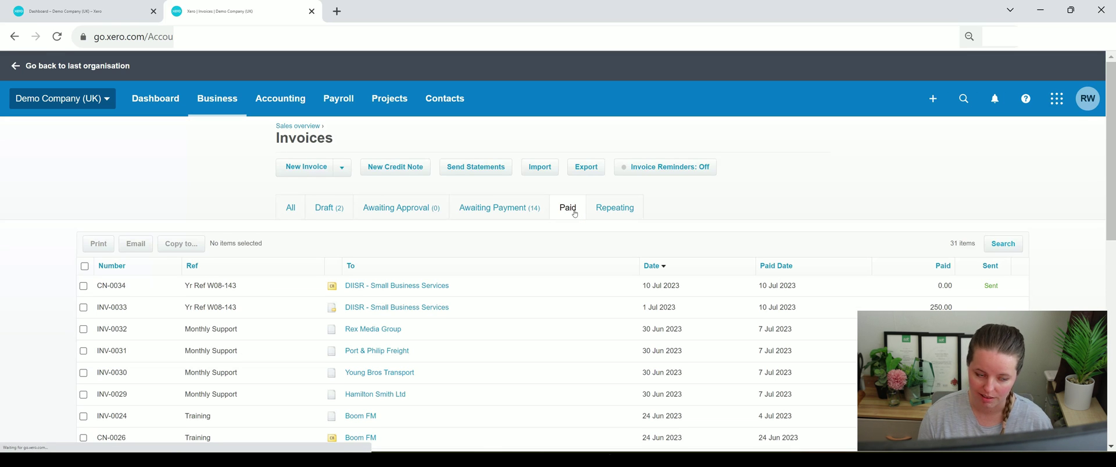
left_click(525, 212)
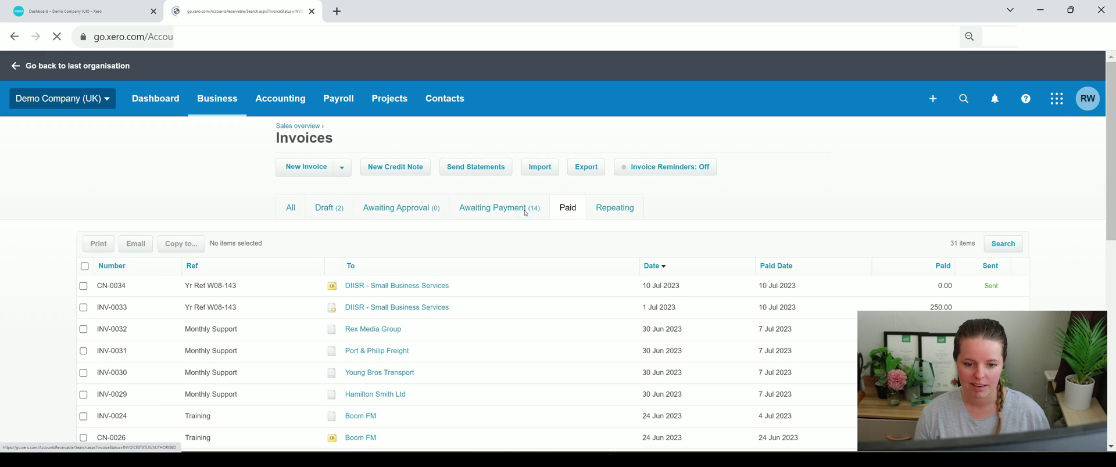
scroll(525, 221, "down", 3)
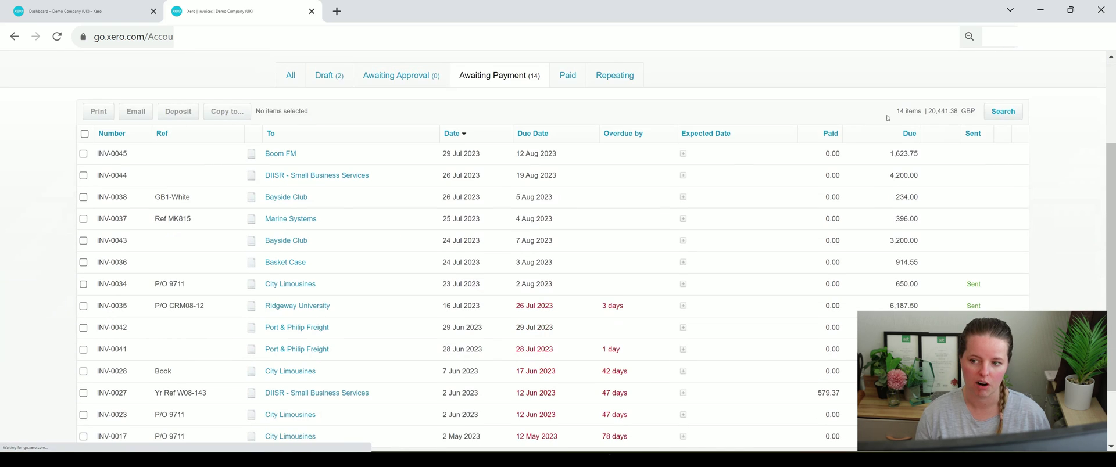
- Look through the Awaiting Approval and Draft invoices, and list all sales invoices
scroll(888, 118, "up", 3)
left_click(433, 210)
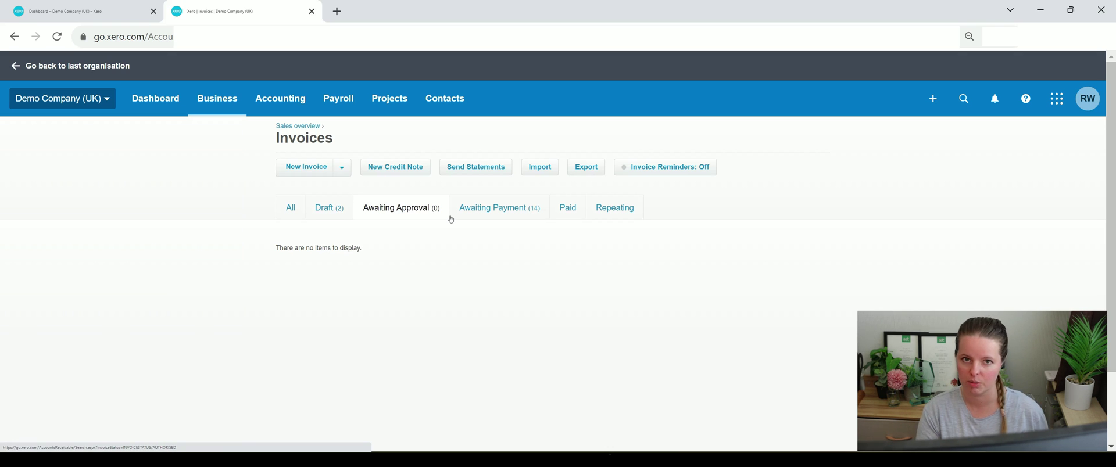
left_click(340, 209)
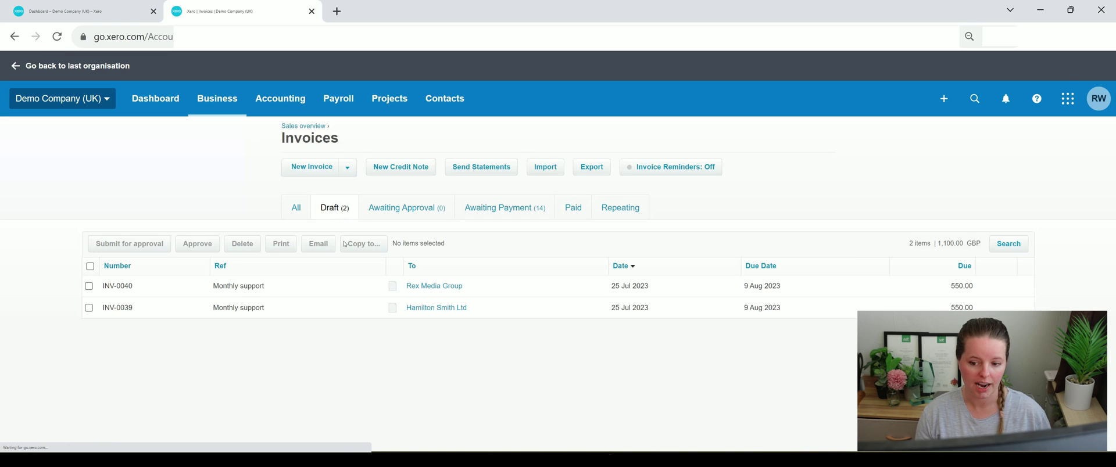
left_click(297, 212)
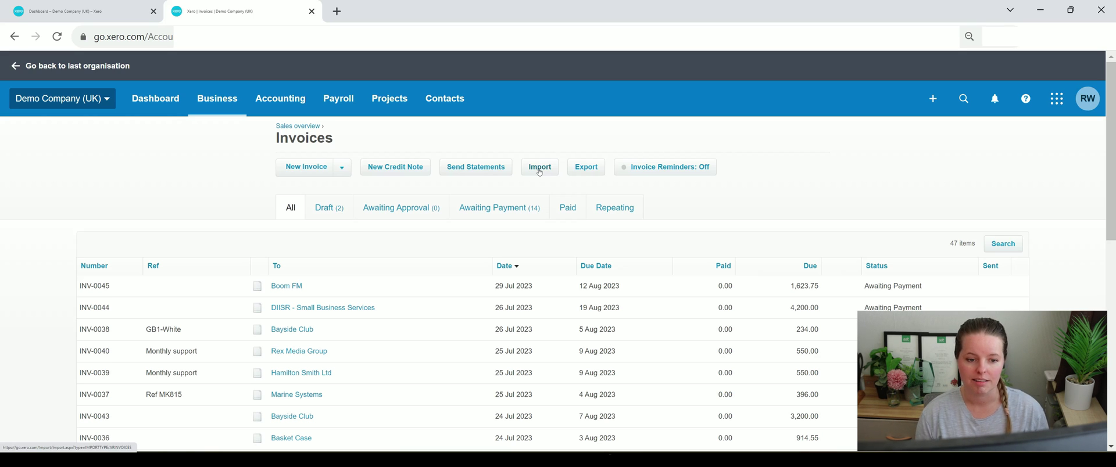
- Start a new standard sales invoice rather than a repeating one
left_click(344, 172)
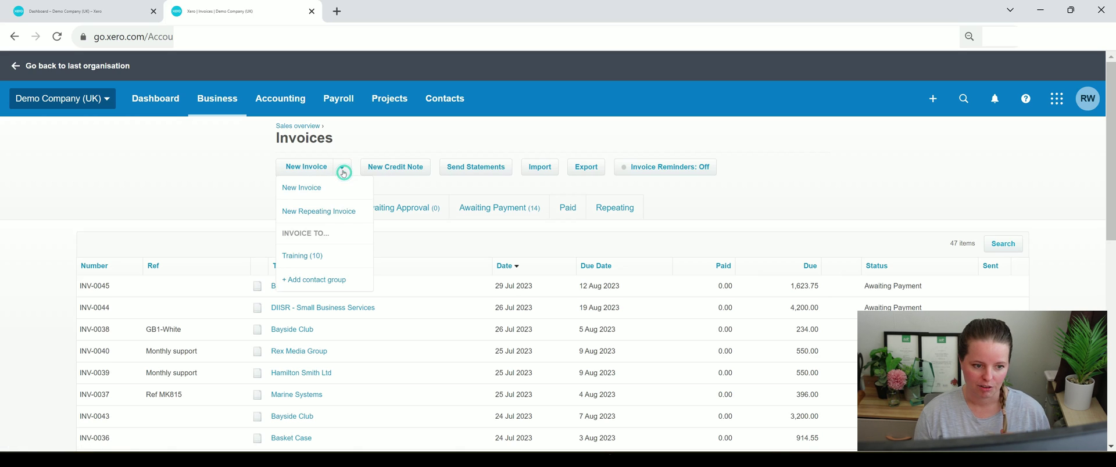
left_click(367, 140)
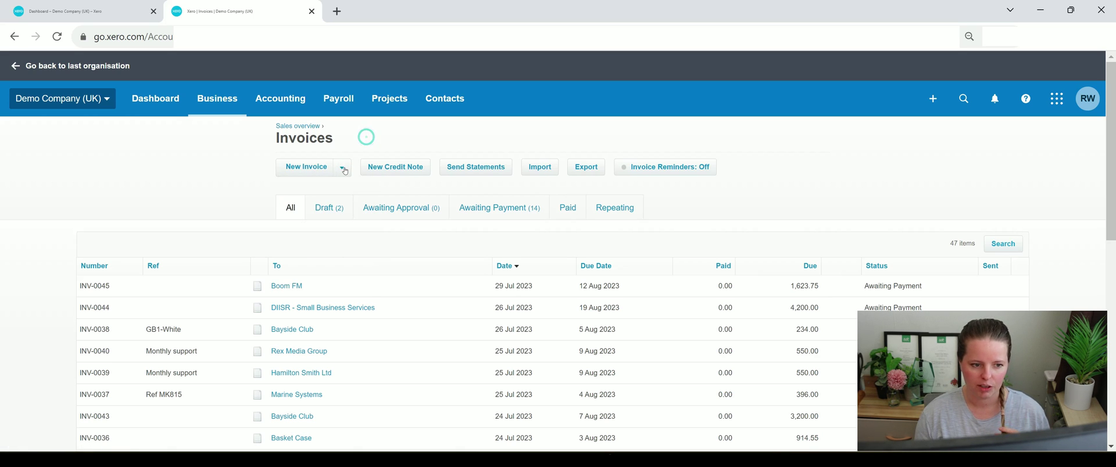
left_click(344, 170)
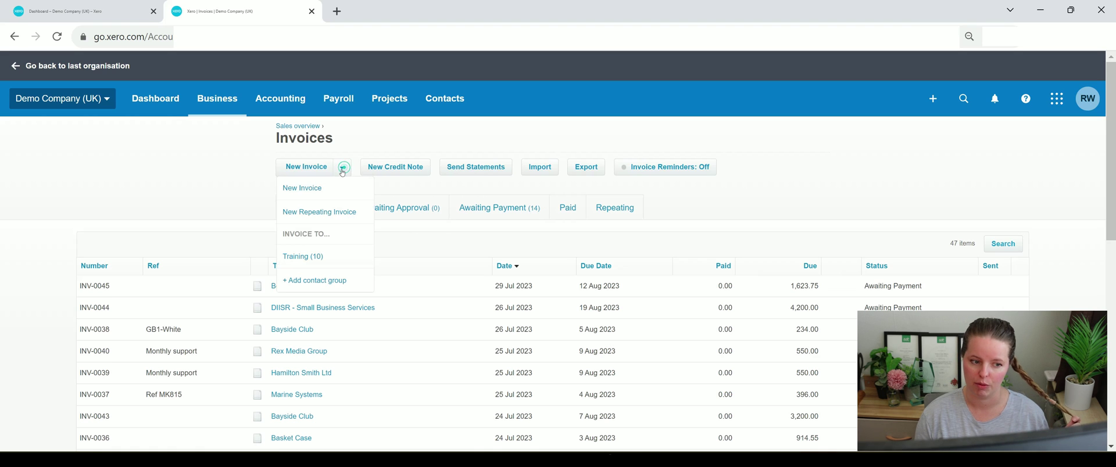
left_click(328, 189)
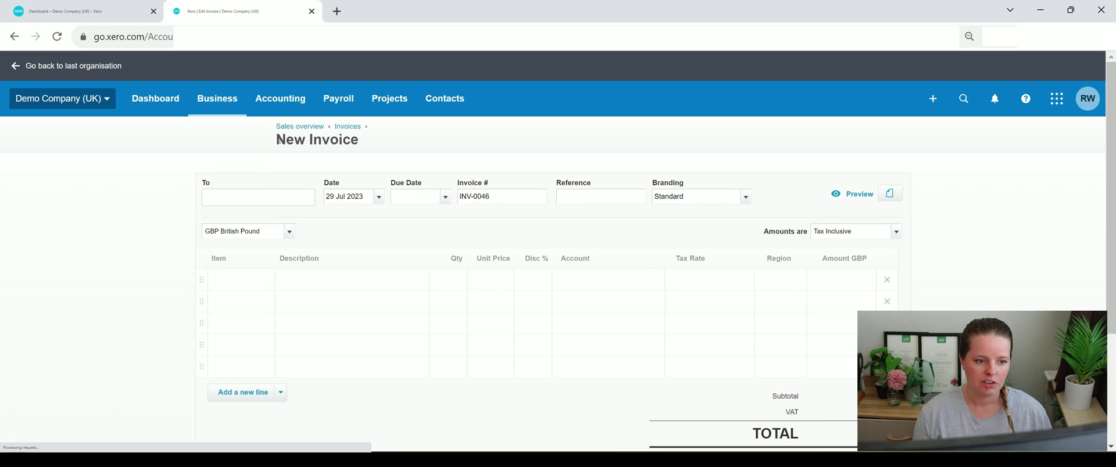
left_click_drag(279, 140, 363, 140)
left_click(365, 140)
- Search the contacts for "h" and set Hamilton Smith Ltd as the invoice's customer
left_click(266, 195)
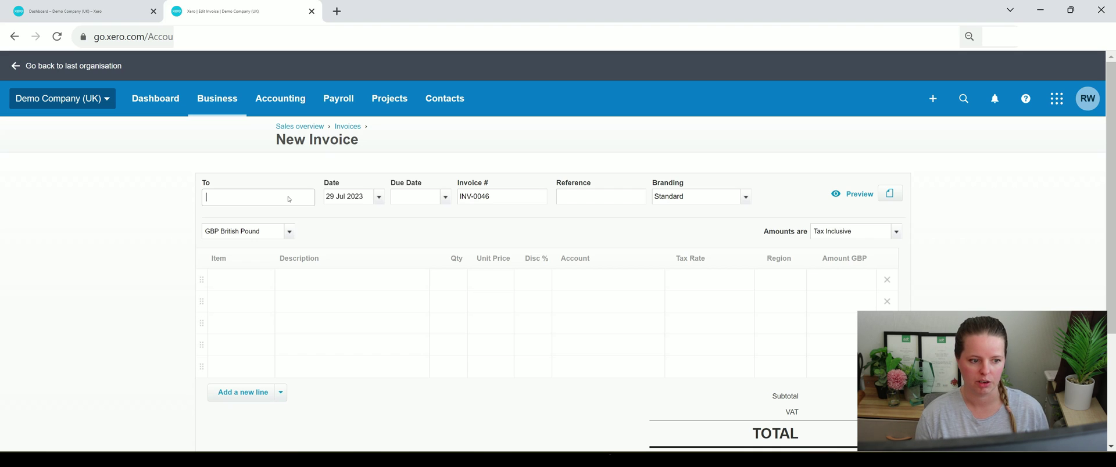
type("h")
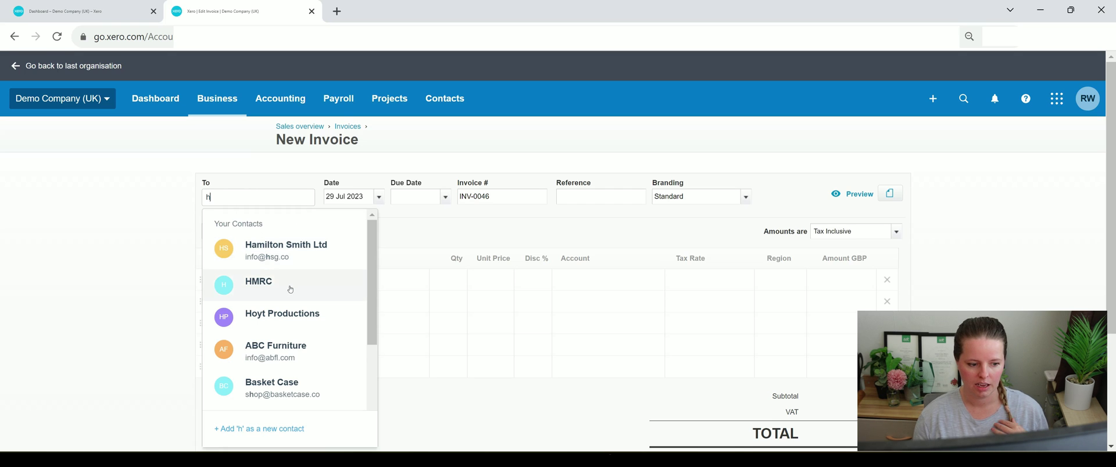
scroll(285, 284, "down", 3)
scroll(268, 268, "down", 1)
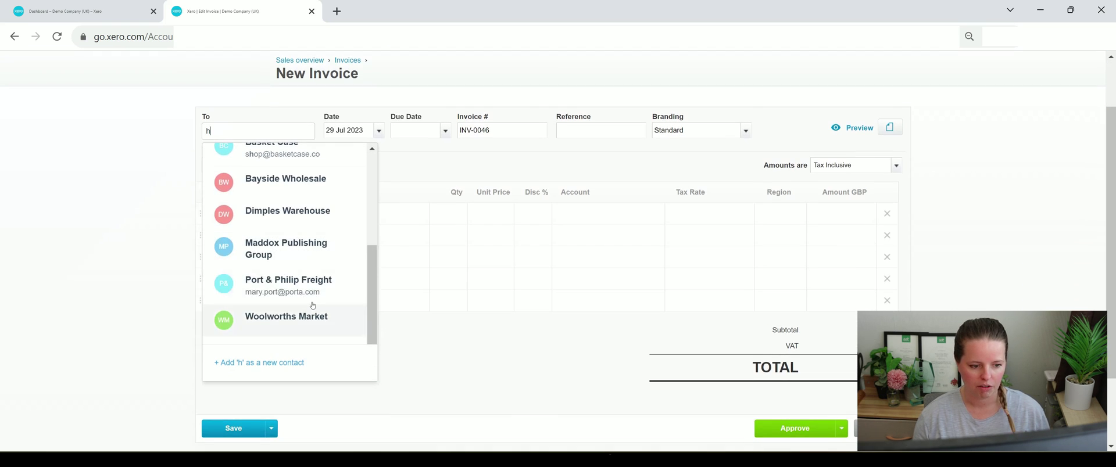
scroll(291, 279, "up", 4)
scroll(329, 271, "up", 1)
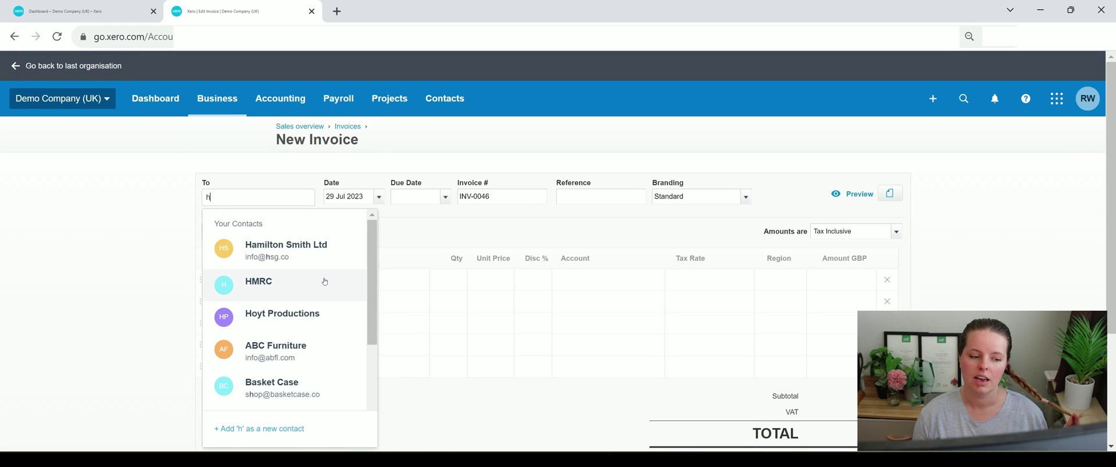
left_click(316, 249)
- Open the Hamilton Smith Ltd contact record in a separate browser tab and review its money-in chart, contact details and activity history
mouse_move(264, 191)
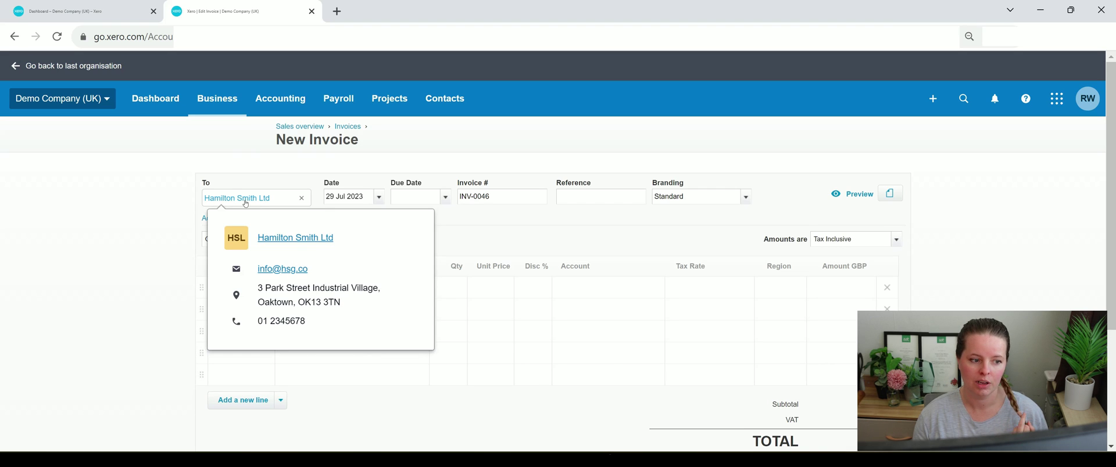
right_click(275, 239)
left_click(299, 255)
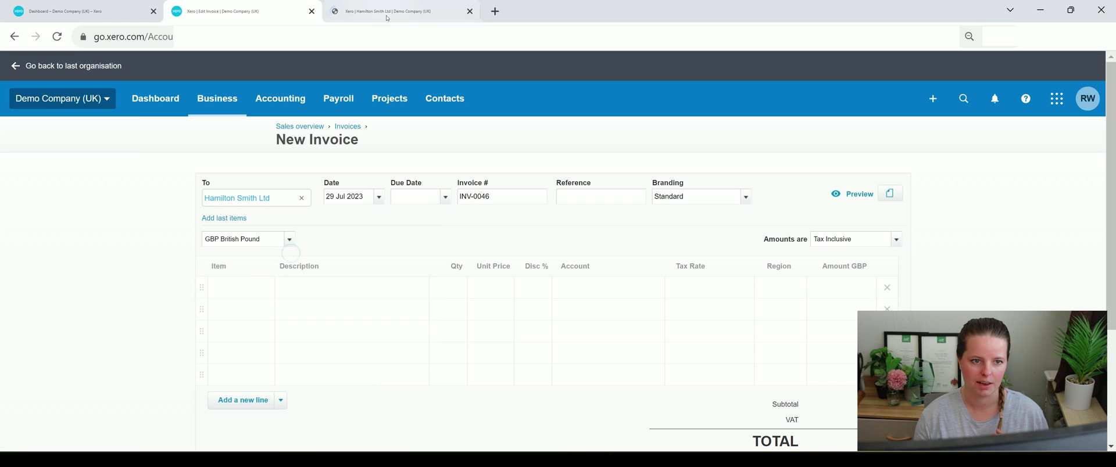
left_click(386, 17)
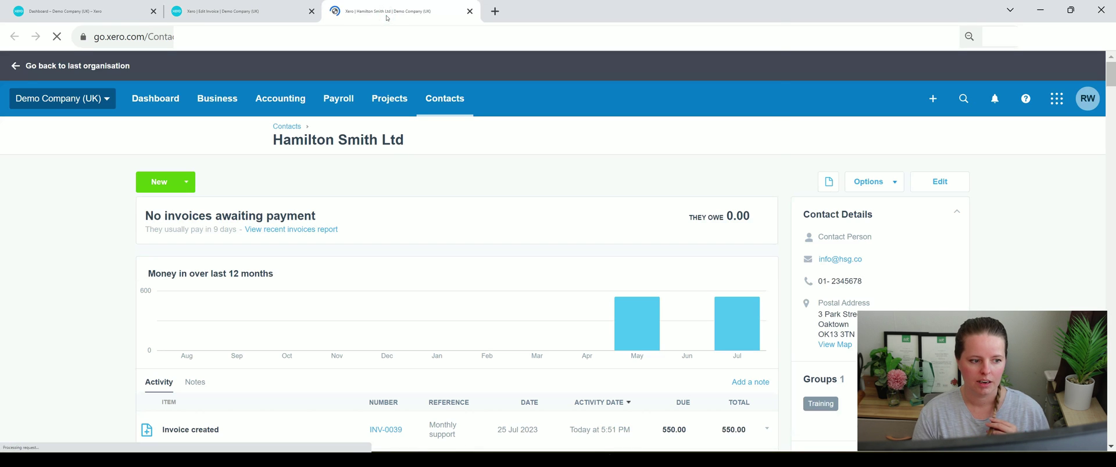
scroll(360, 253, "down", 3)
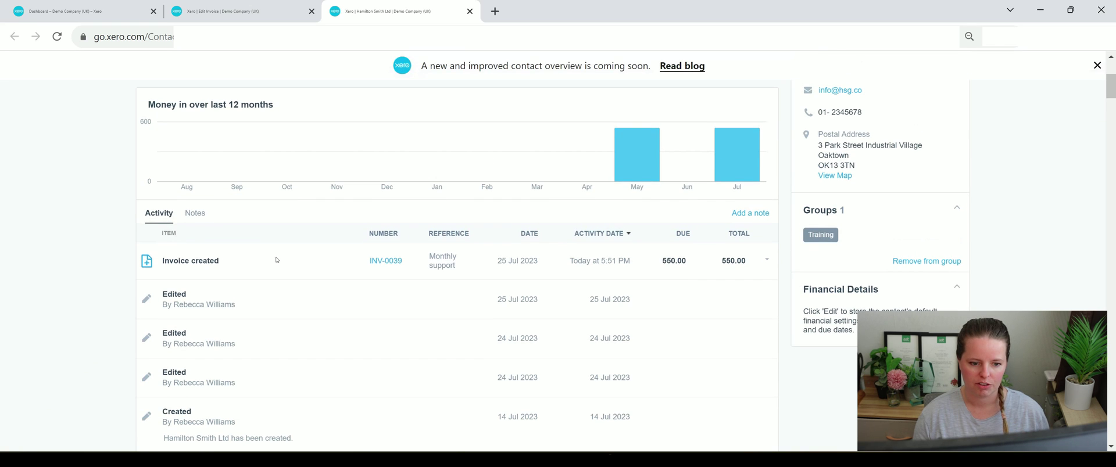
scroll(277, 260, "down", 1)
scroll(480, 198, "down", 1)
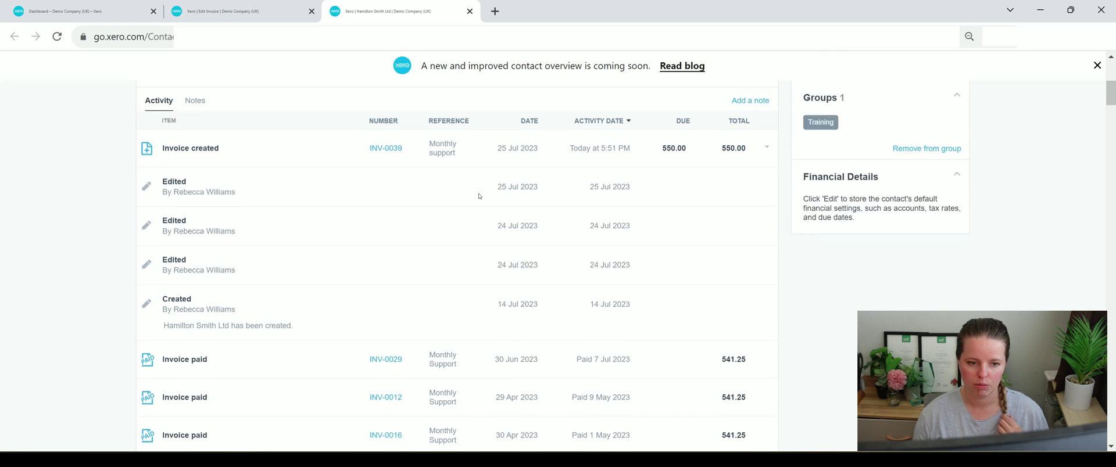
scroll(479, 197, "up", 5)
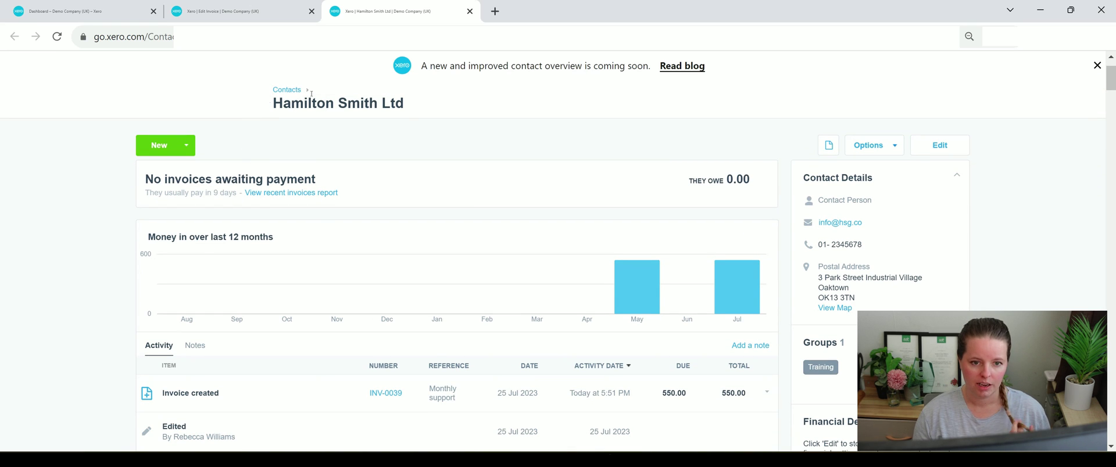
scroll(260, 114, "down", 3)
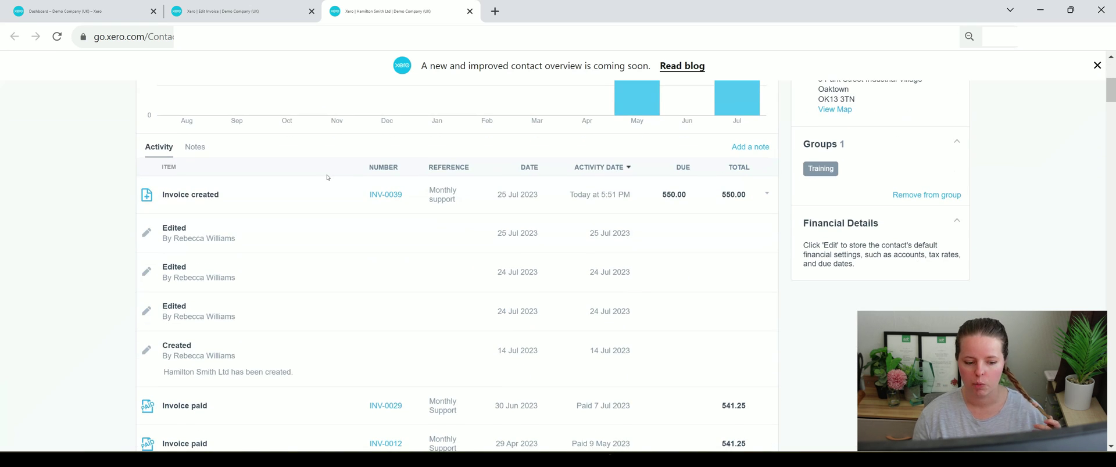
scroll(330, 177, "down", 1)
scroll(336, 179, "up", 5)
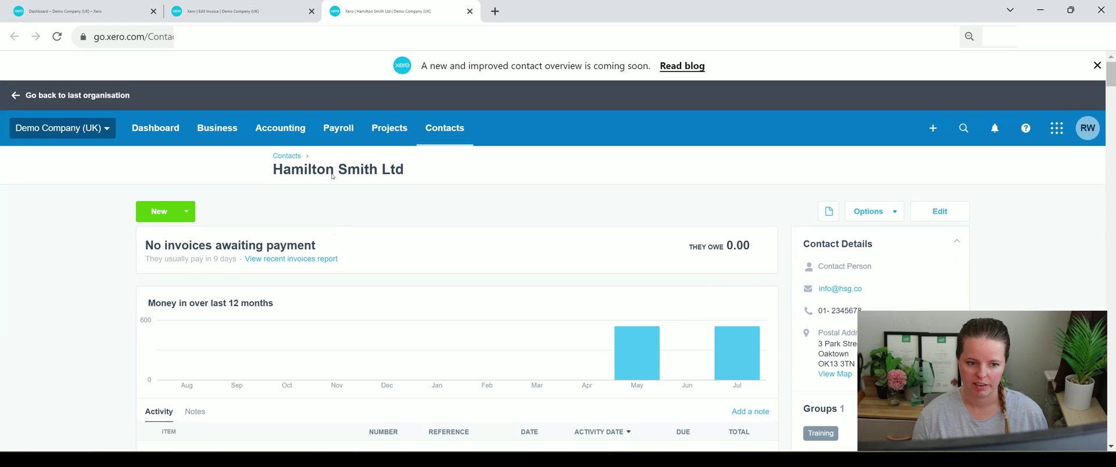
- Edit the contact so its name reads "Hamilton Smith Ltd (Customer)", and save the contact
left_click(933, 219)
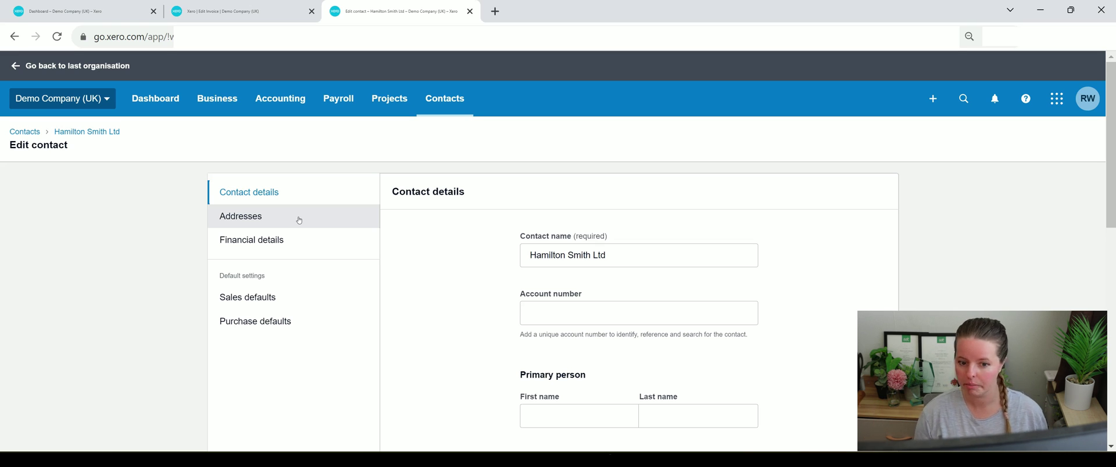
left_click(638, 263)
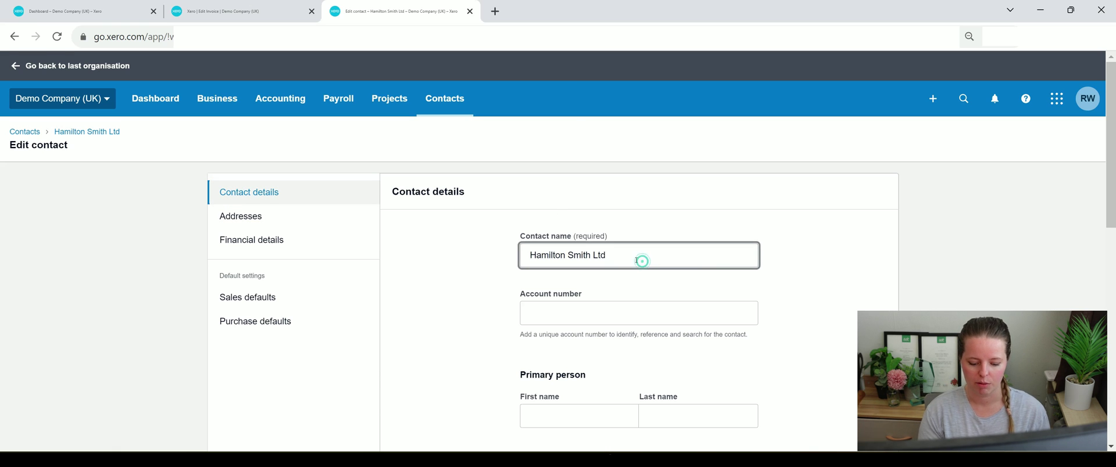
type("(Customer)")
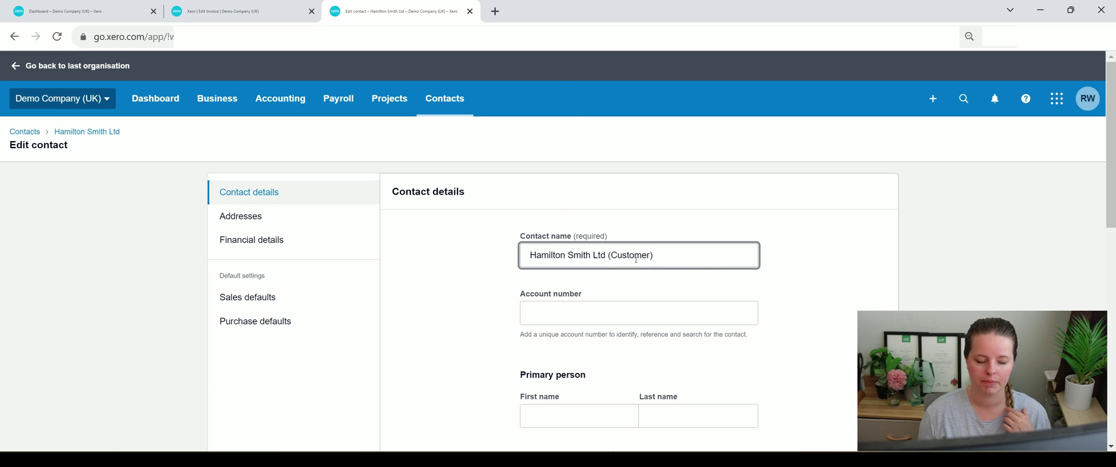
scroll(619, 226, "down", 9)
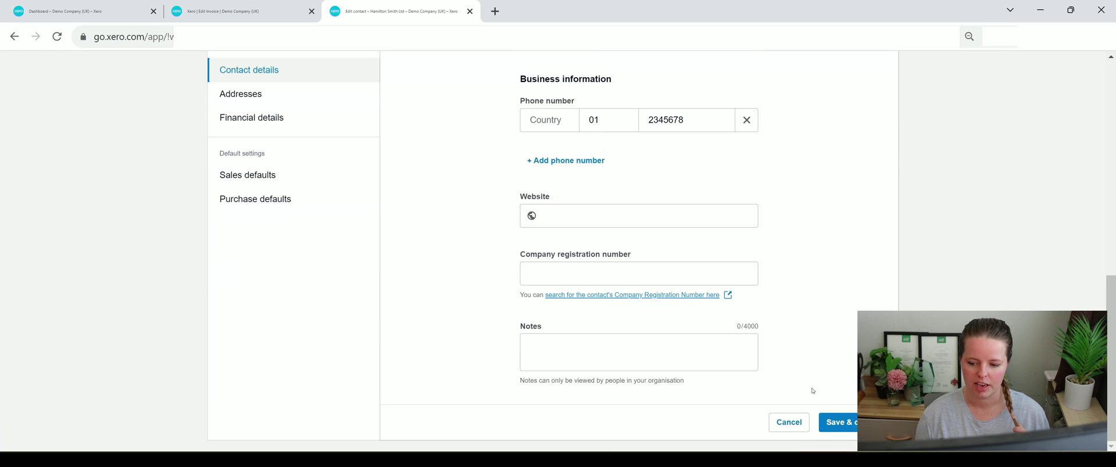
left_click(837, 422)
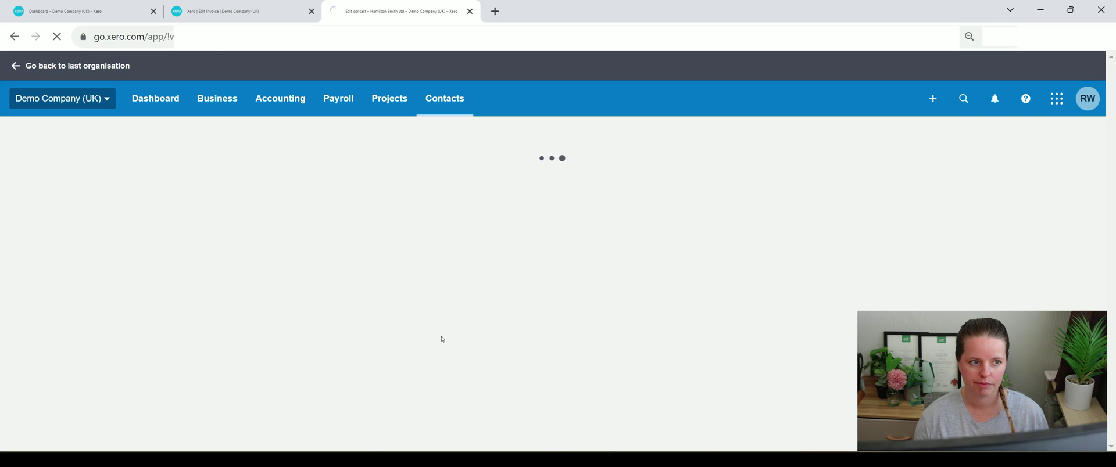
- Return to the new invoice and set its due date to 31 Jul 2023
left_click(271, 12)
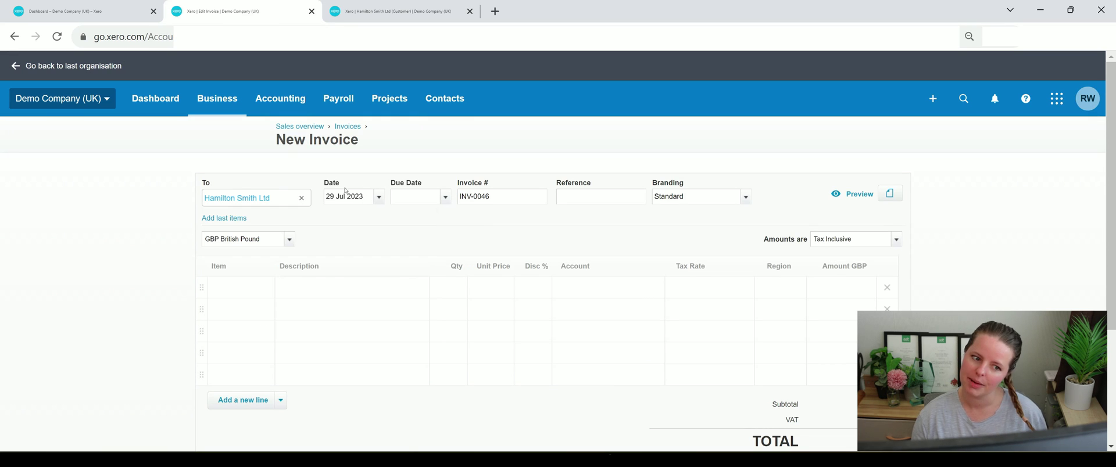
left_click(441, 198)
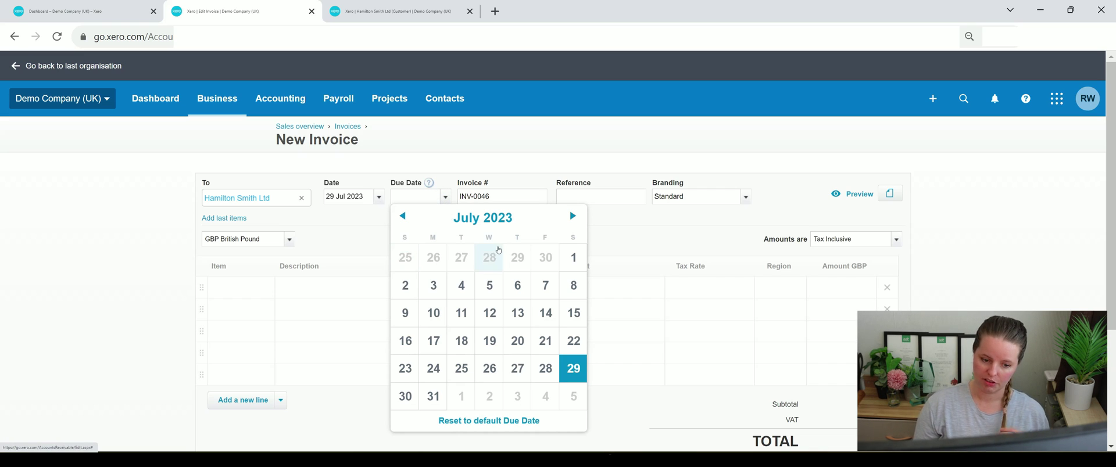
left_click(438, 396)
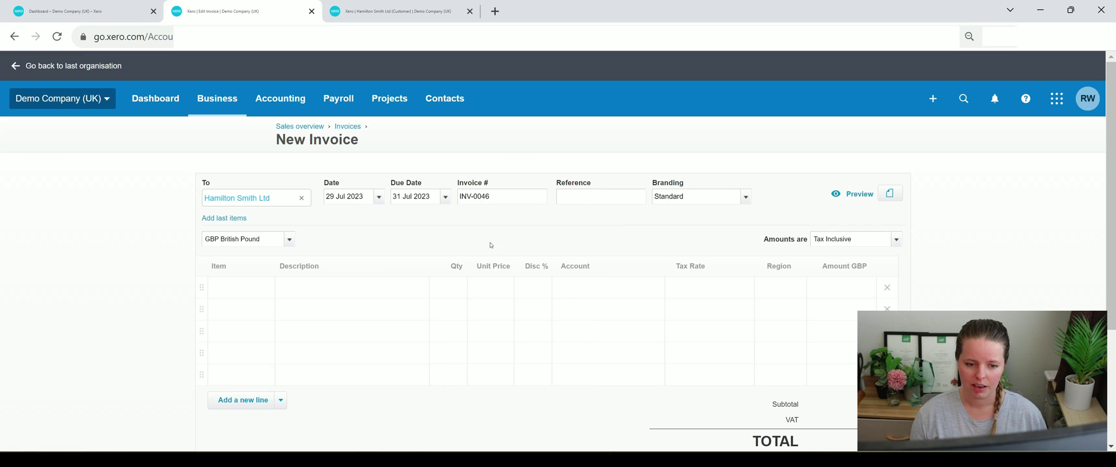
- Enter "Monthly charge" as the invoice reference and check the branding options, keeping Standard
left_click(502, 198)
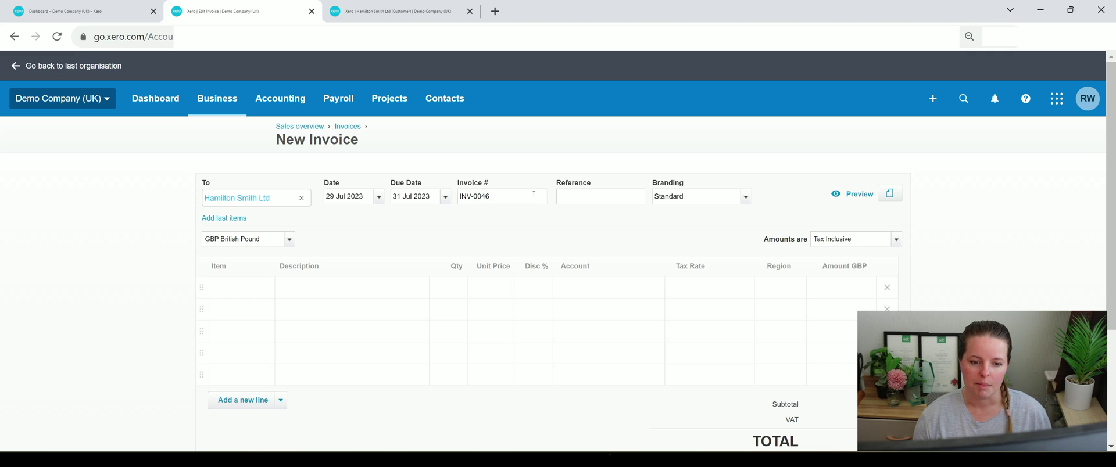
left_click(588, 200)
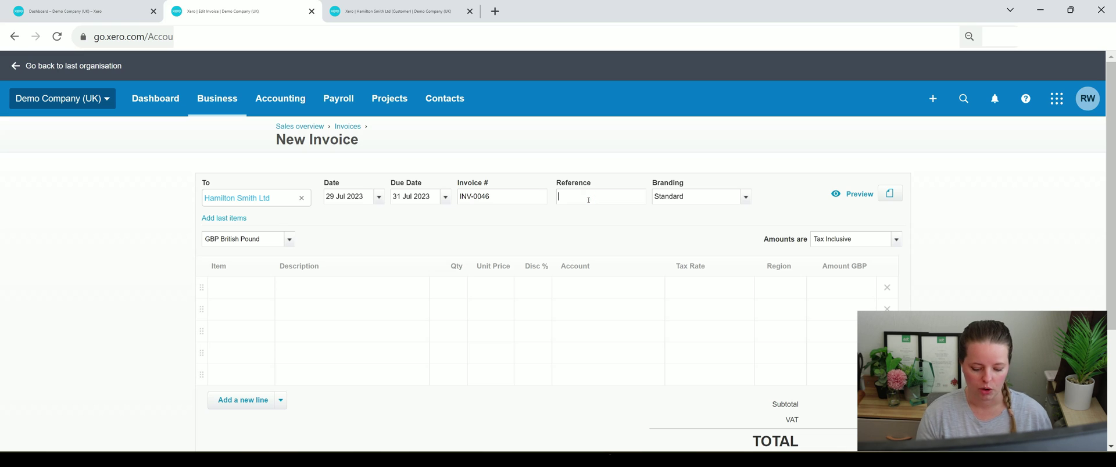
type("Monthly")
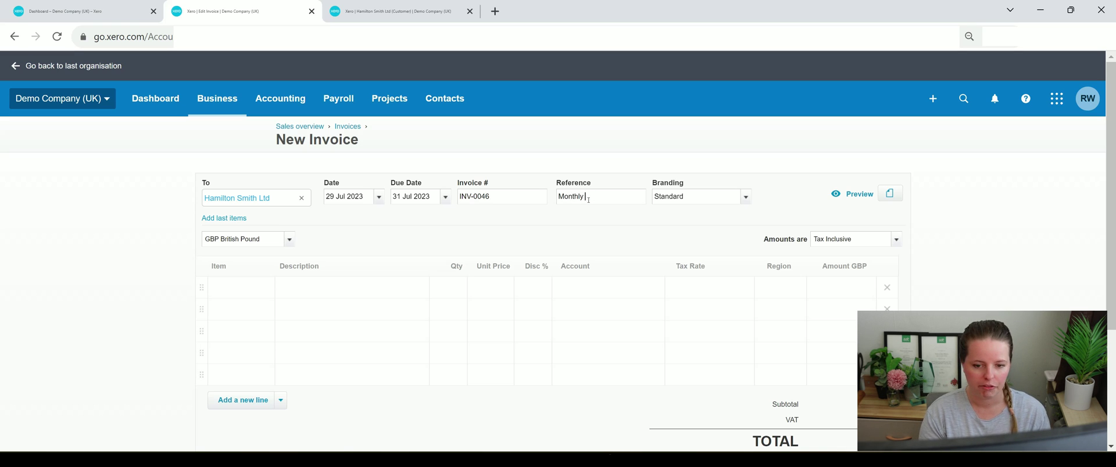
type(" charge")
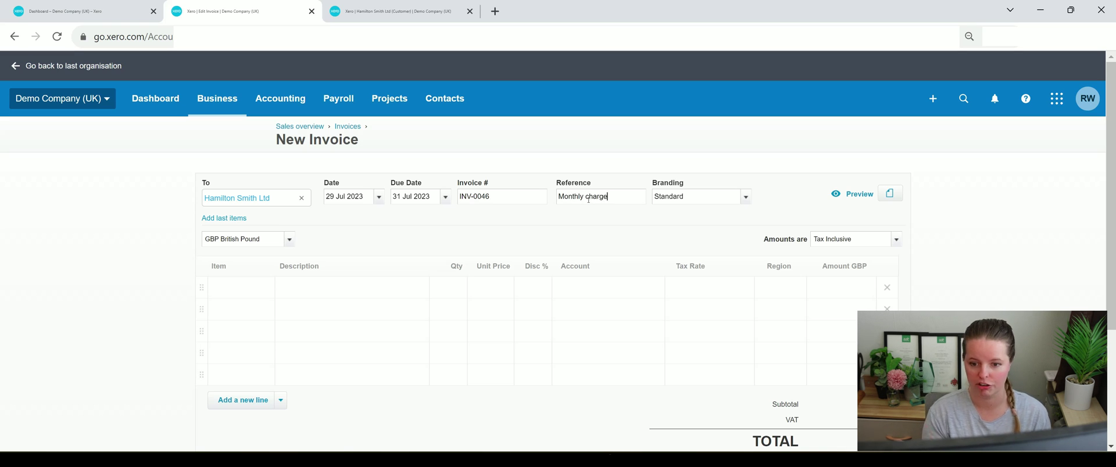
left_click(743, 198)
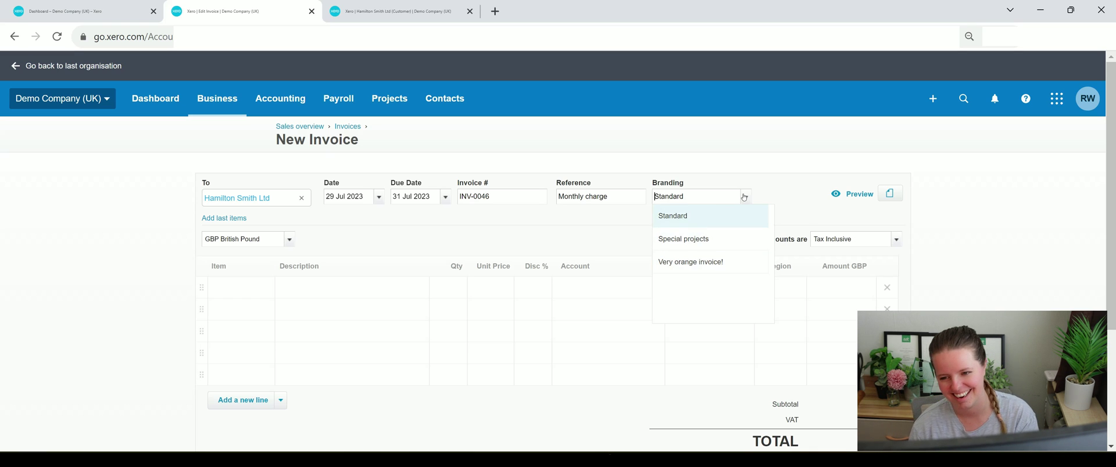
left_click(763, 184)
- Describe the first invoice line as "Monthly charge for July 2023", leaving its item code blank
left_click(335, 289)
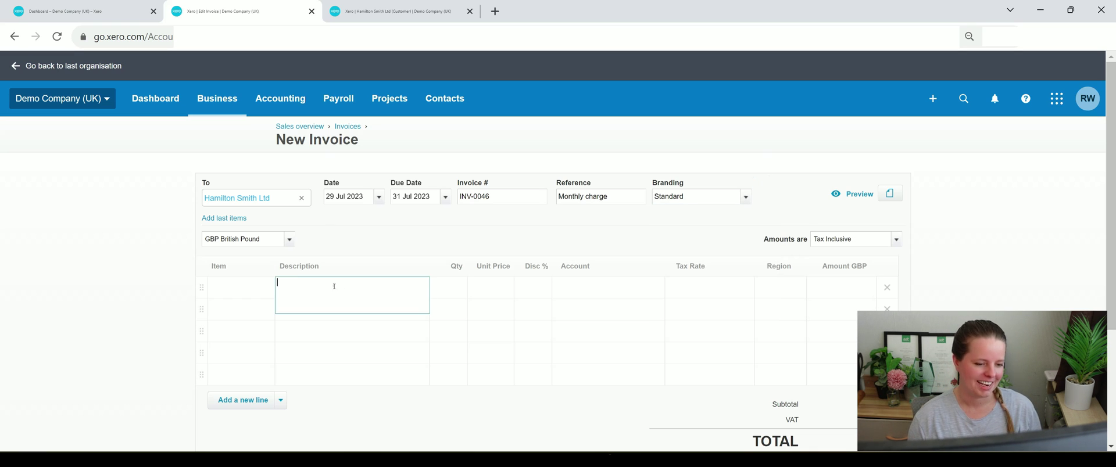
left_click(245, 289)
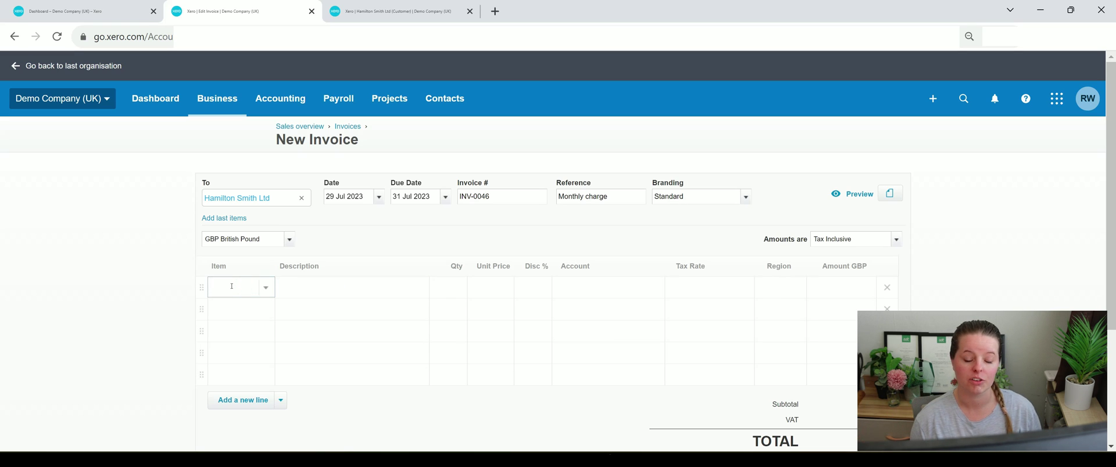
left_click(295, 289)
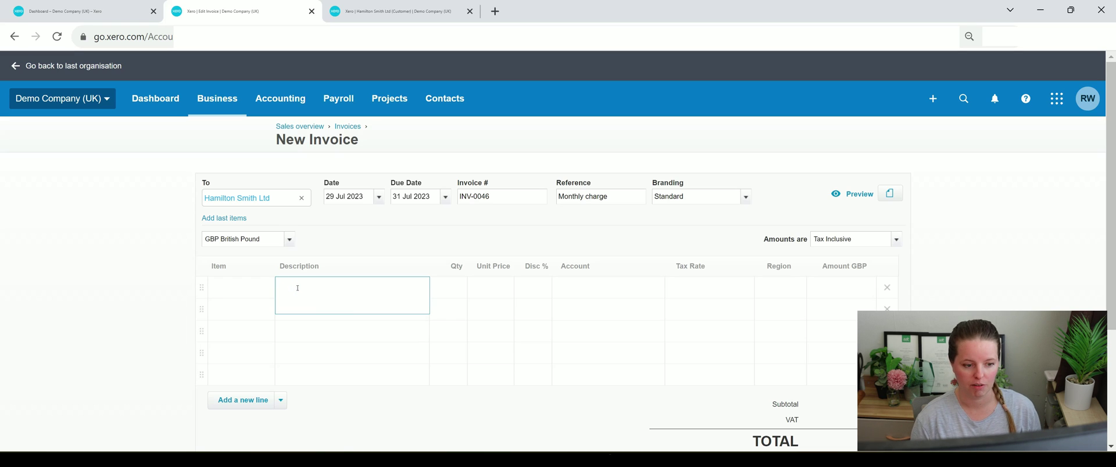
type("Mont")
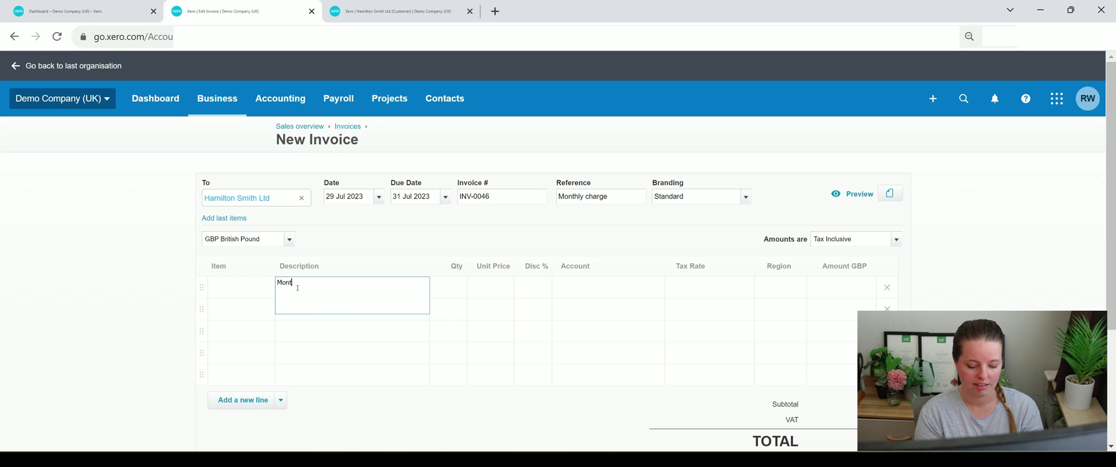
type("hly charge for ")
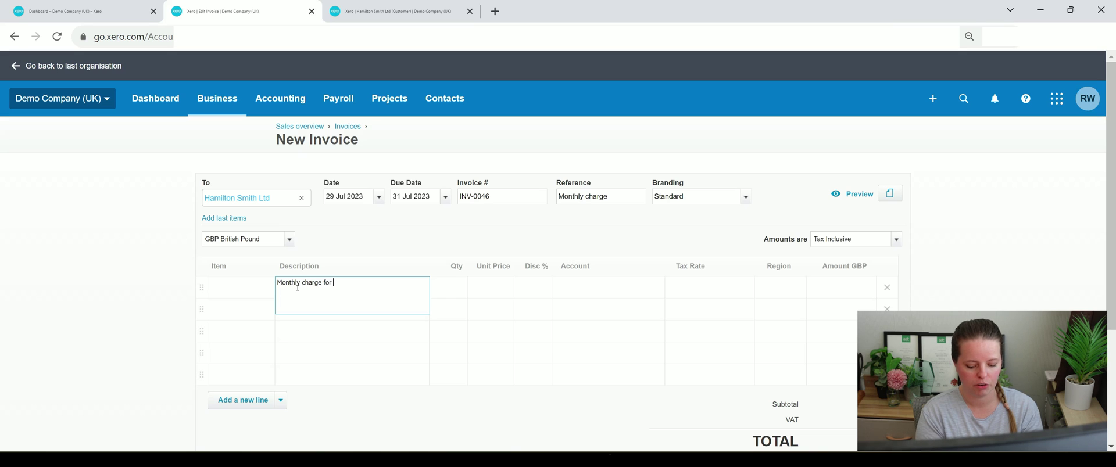
type("July 2023")
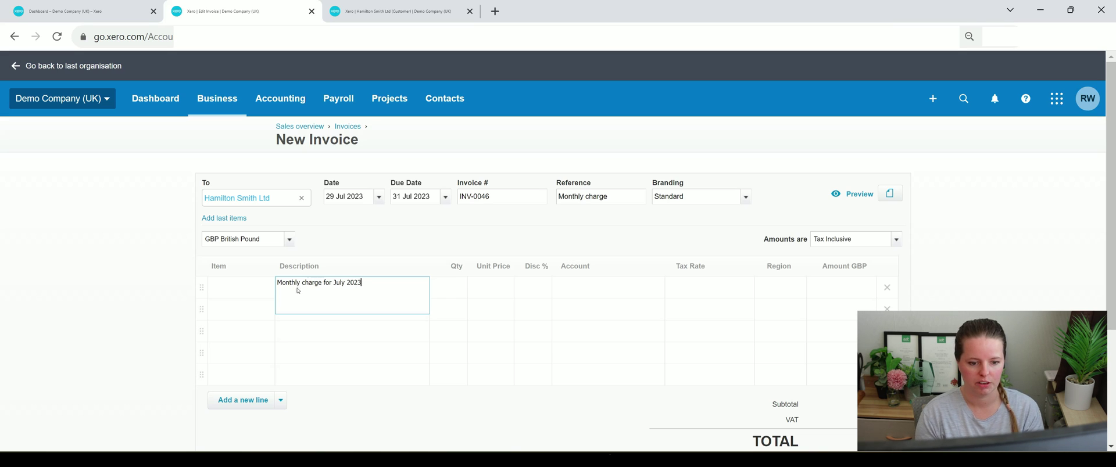
- Set the July charge line to quantity 1 with a unit price of 1,500
key("Tab")
type("1")
key("Tab")
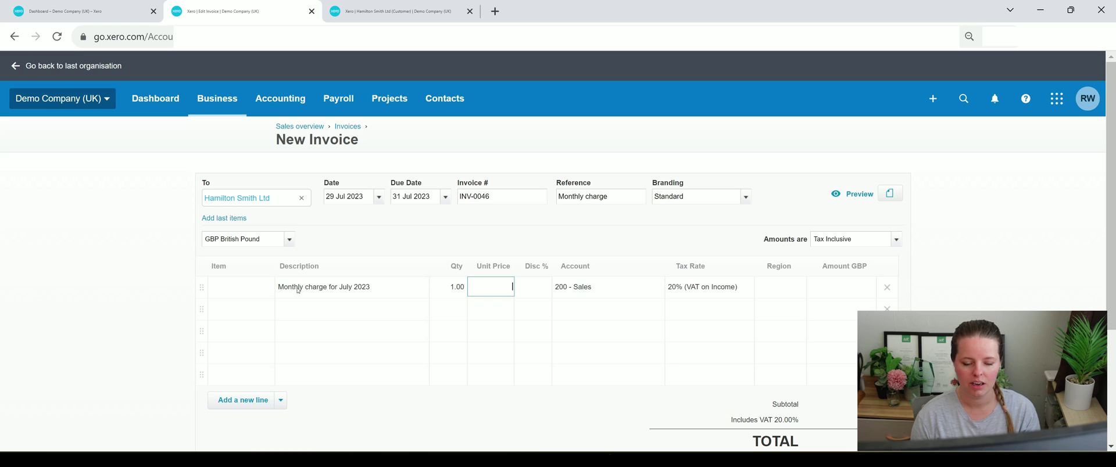
type("1,500")
key("Tab")
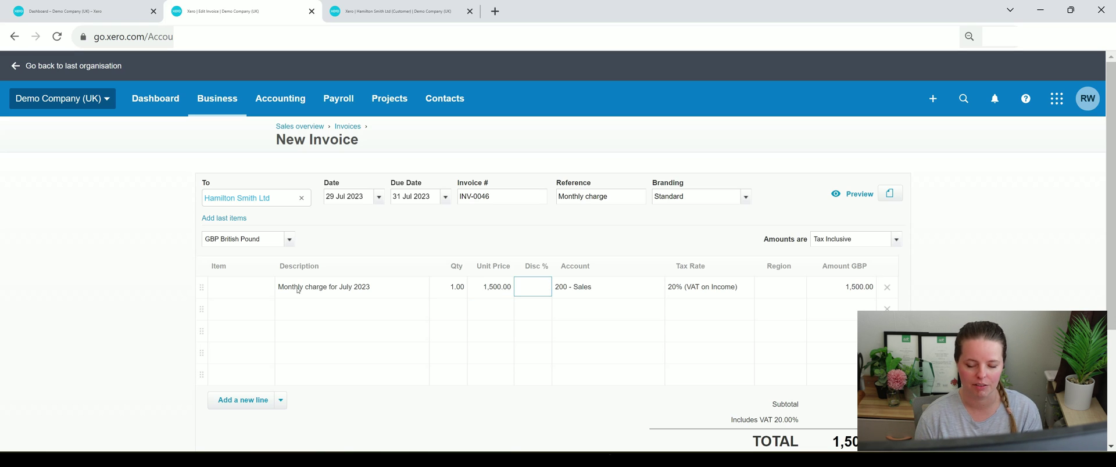
- Review the line's account and tax rate choices, keeping 200 - Sales and 20% (VAT on Income)
key("Tab")
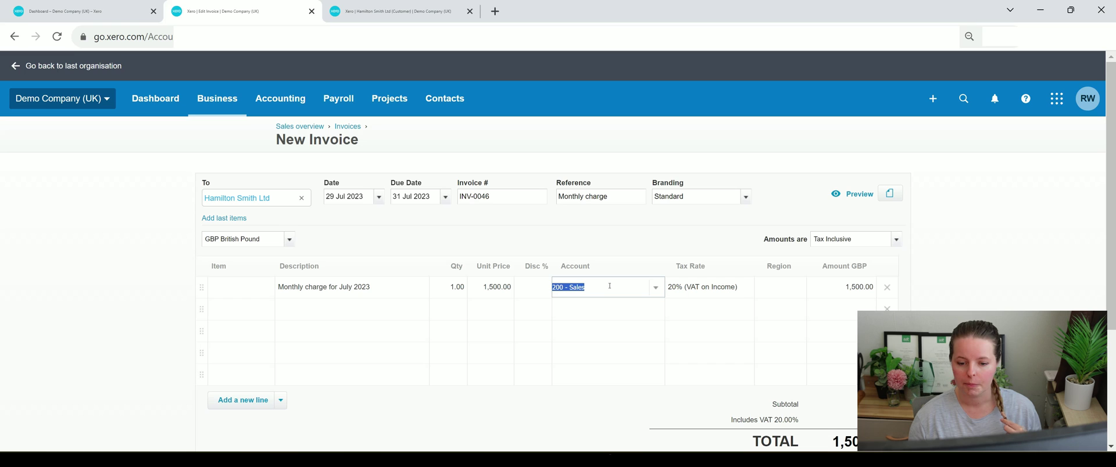
left_click(656, 287)
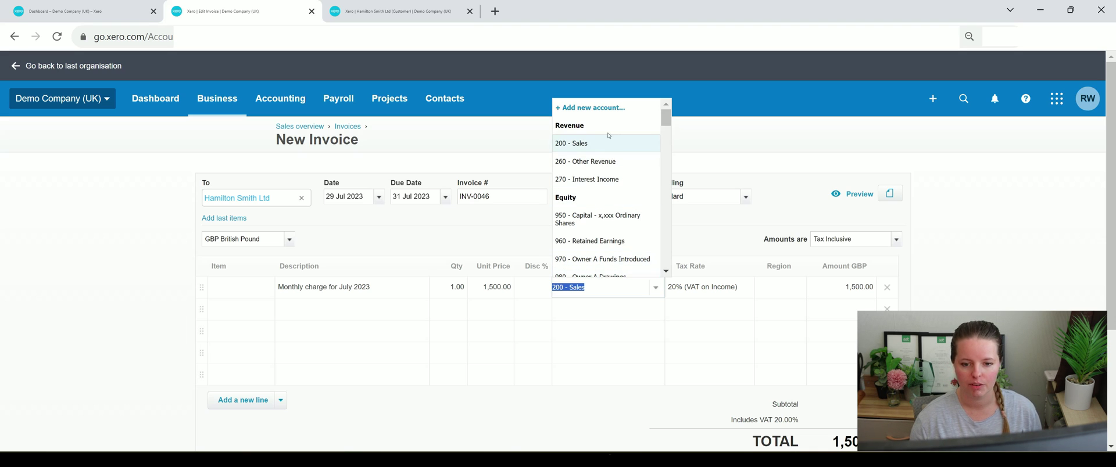
left_click(709, 234)
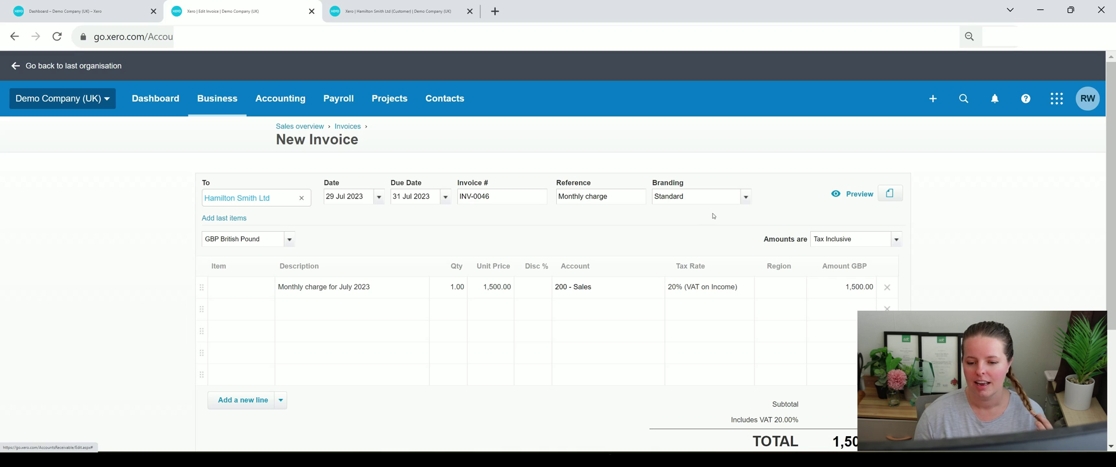
left_click(717, 294)
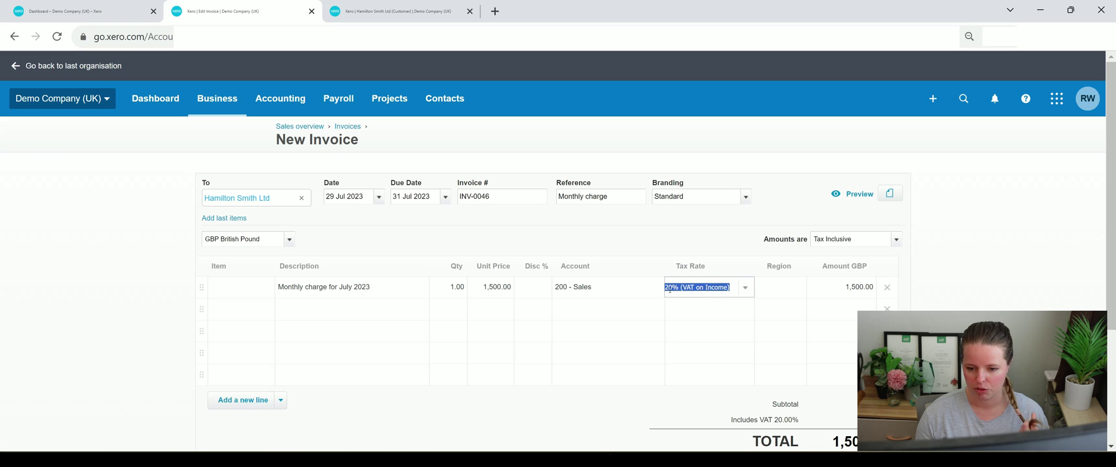
left_click(701, 244)
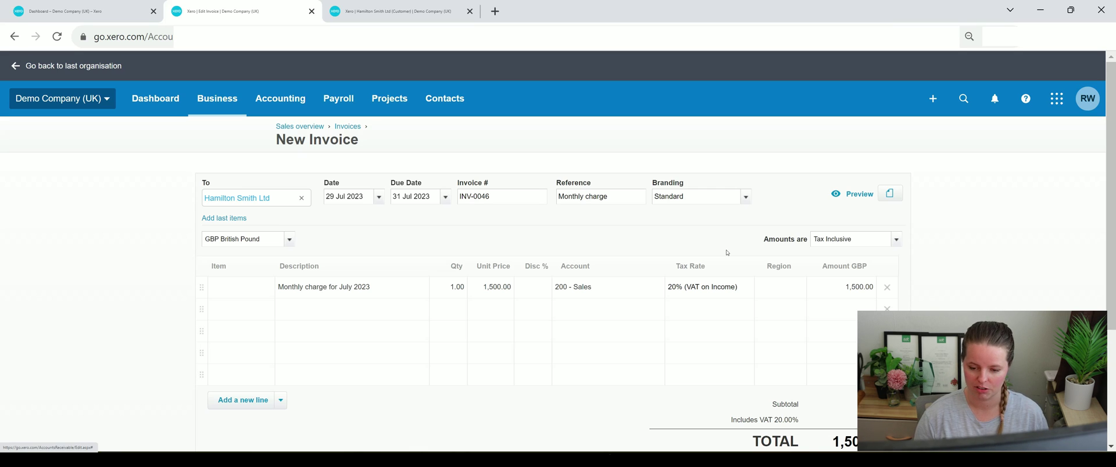
- Switch the invoice amounts to Tax Exclusive to compare the VAT and total, and set them back to Tax Inclusive
left_click(898, 242)
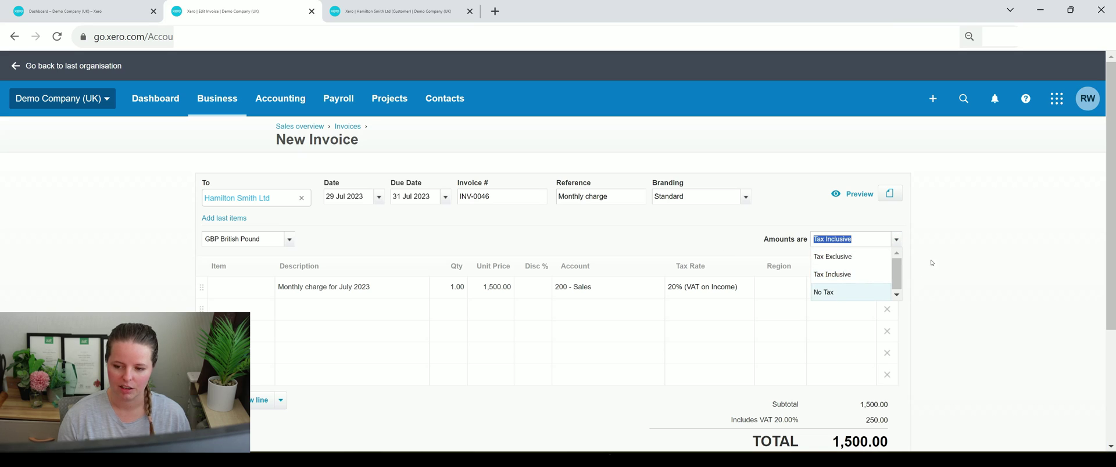
left_click(931, 260)
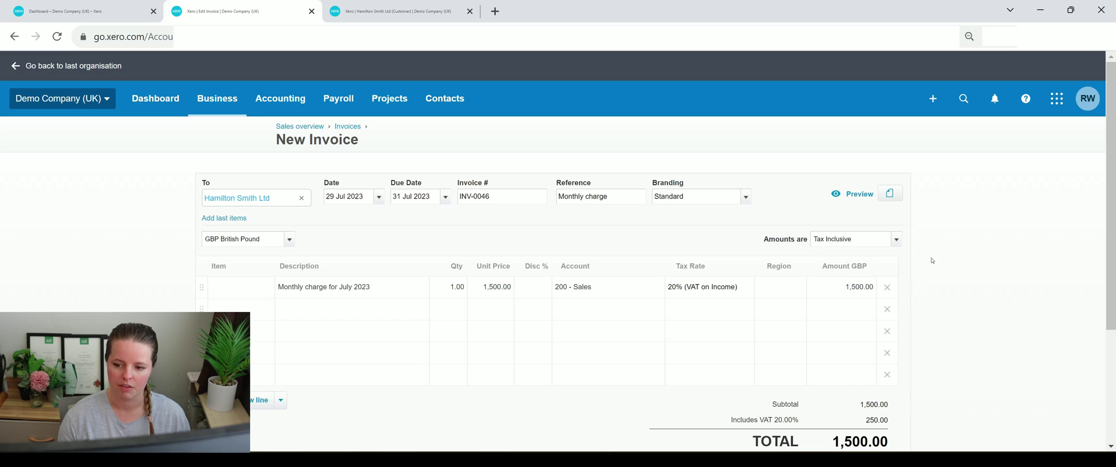
left_click(897, 242)
left_click(875, 256)
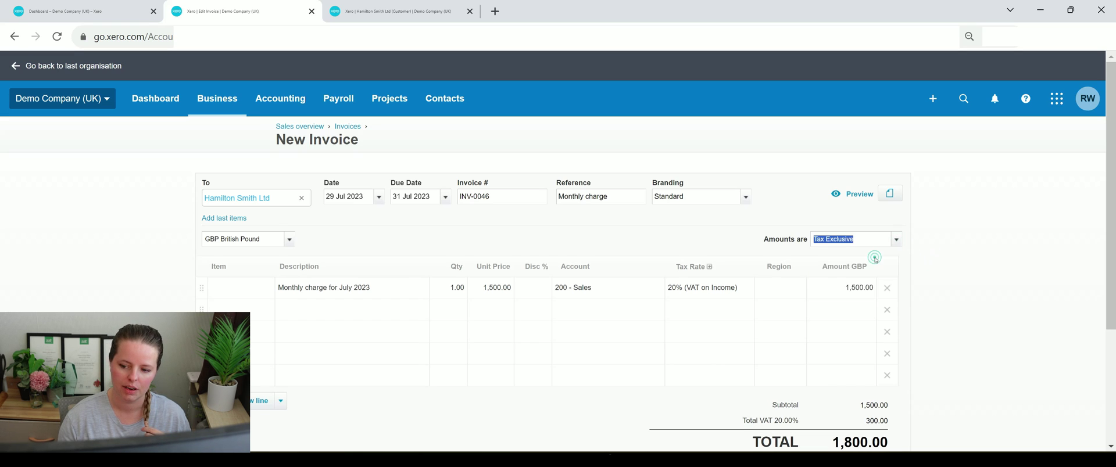
scroll(889, 259, "down", 1)
scroll(889, 259, "down", 2)
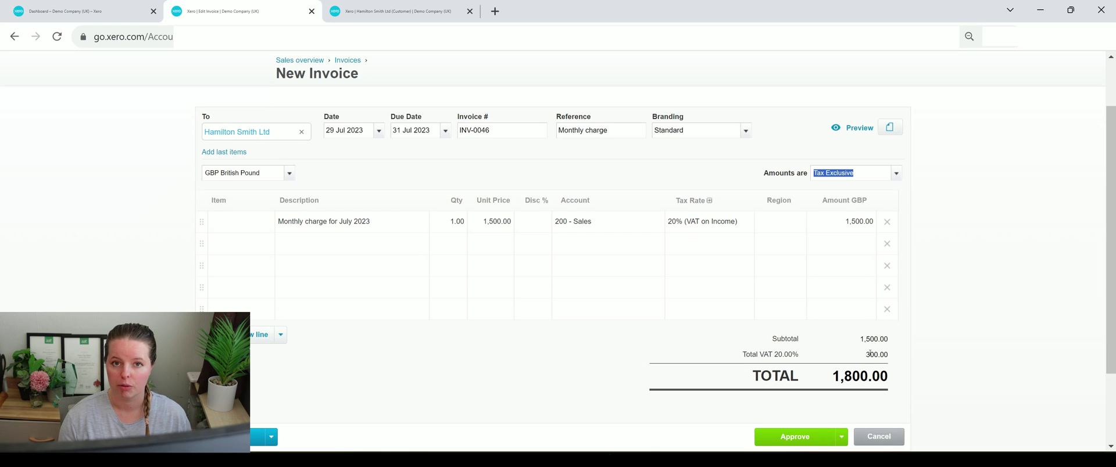
left_click(897, 173)
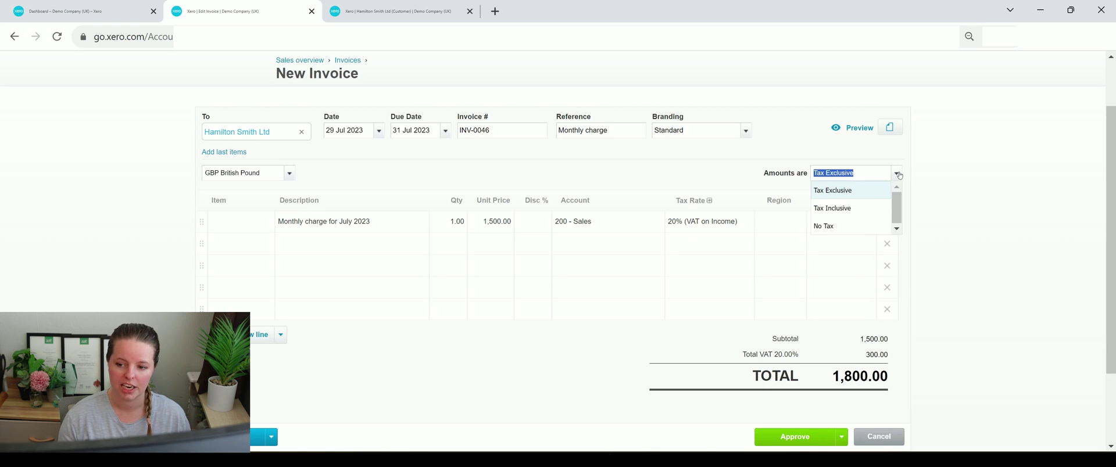
left_click(911, 203)
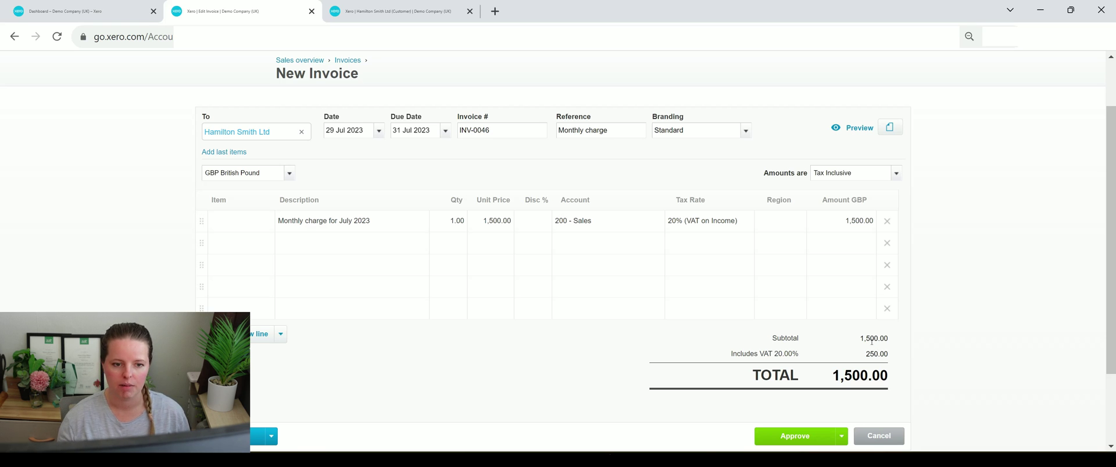
- Preview the draft invoice in its desktop and mobile layouts, read through both, and close the preview
left_click(859, 129)
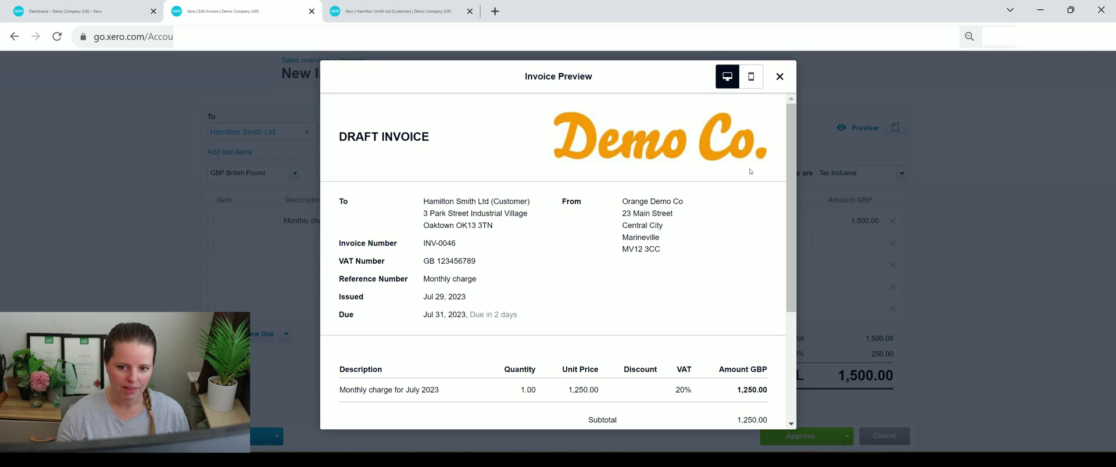
scroll(750, 171, "down", 1)
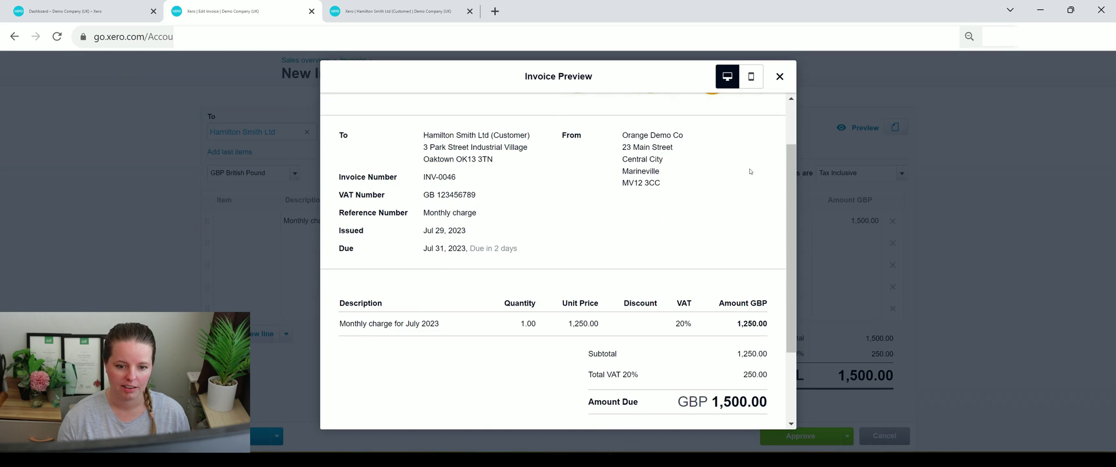
scroll(750, 171, "down", 2)
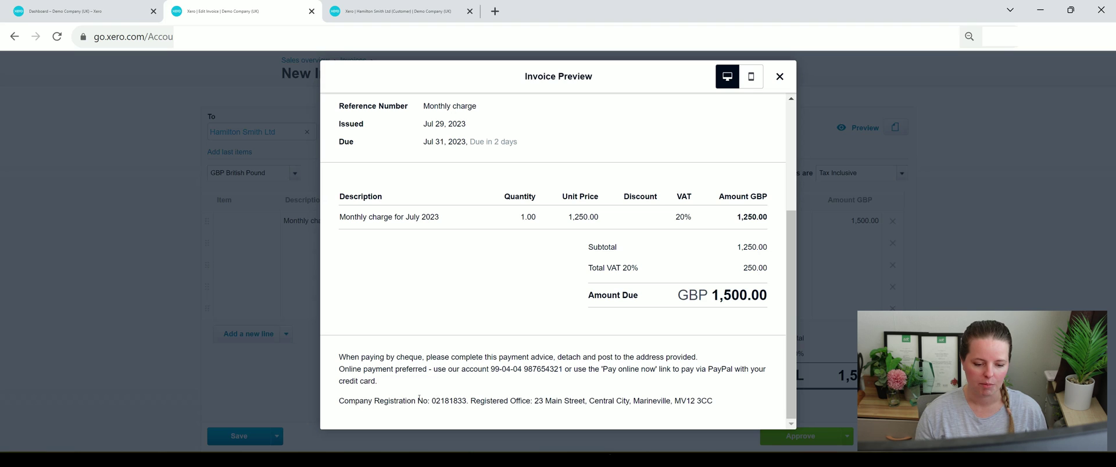
scroll(656, 378, "up", 5)
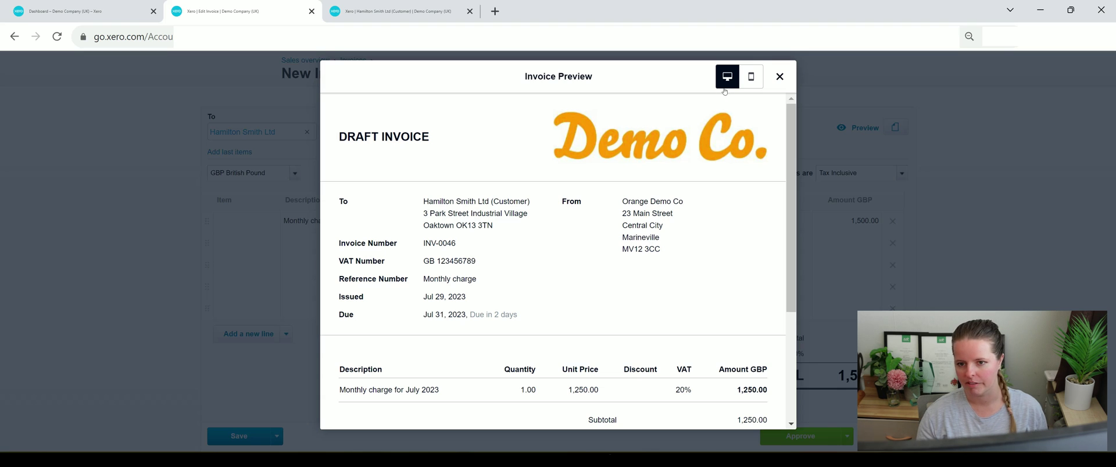
left_click(754, 81)
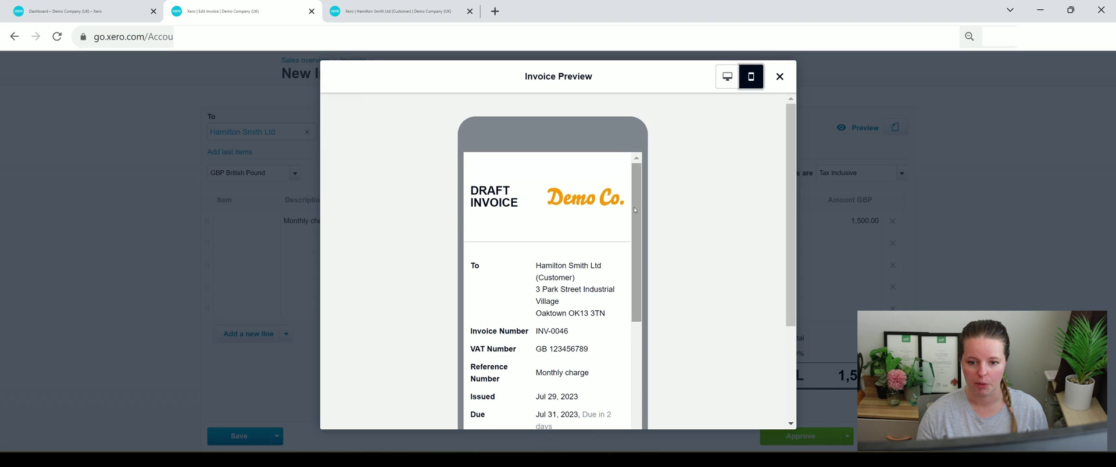
scroll(623, 213, "down", 6)
scroll(624, 213, "up", 5)
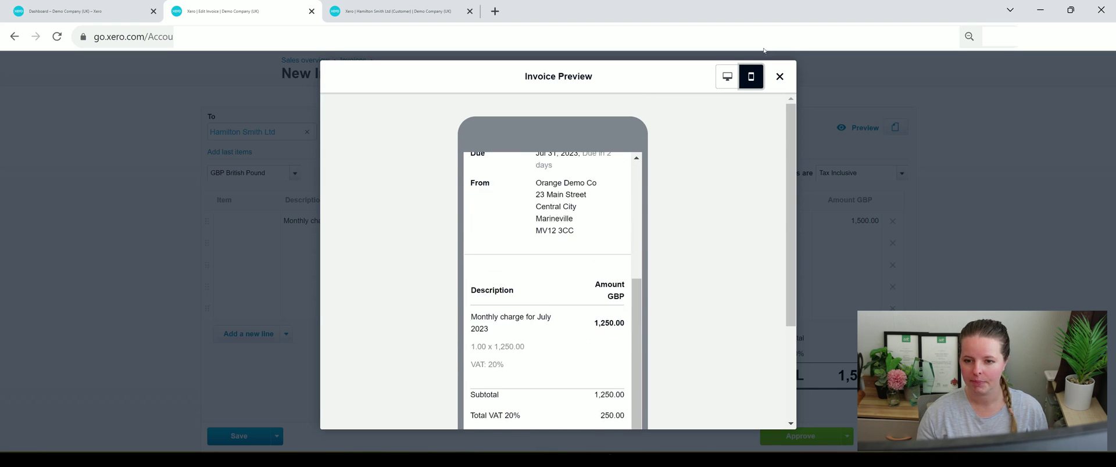
left_click(779, 76)
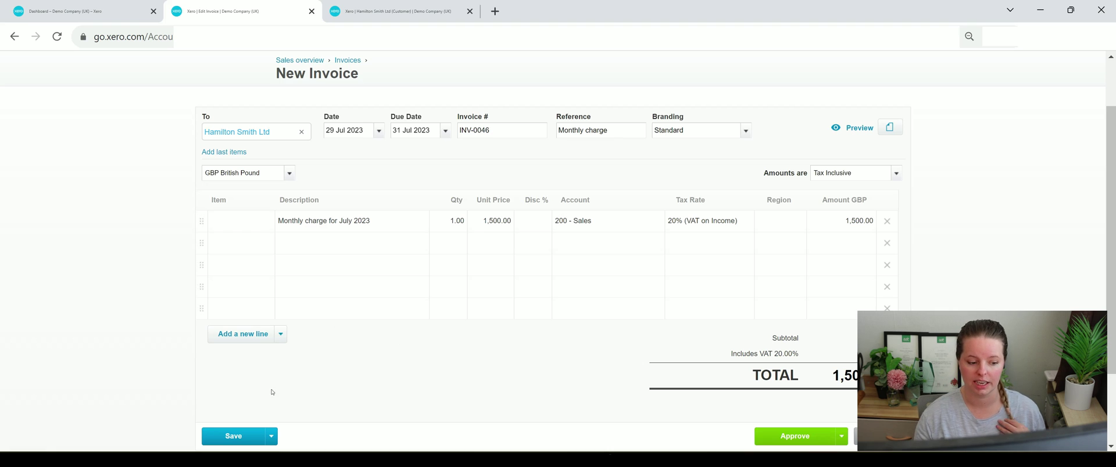
- Save the invoice as a draft, and approve it from the reopened draft
left_click(233, 436)
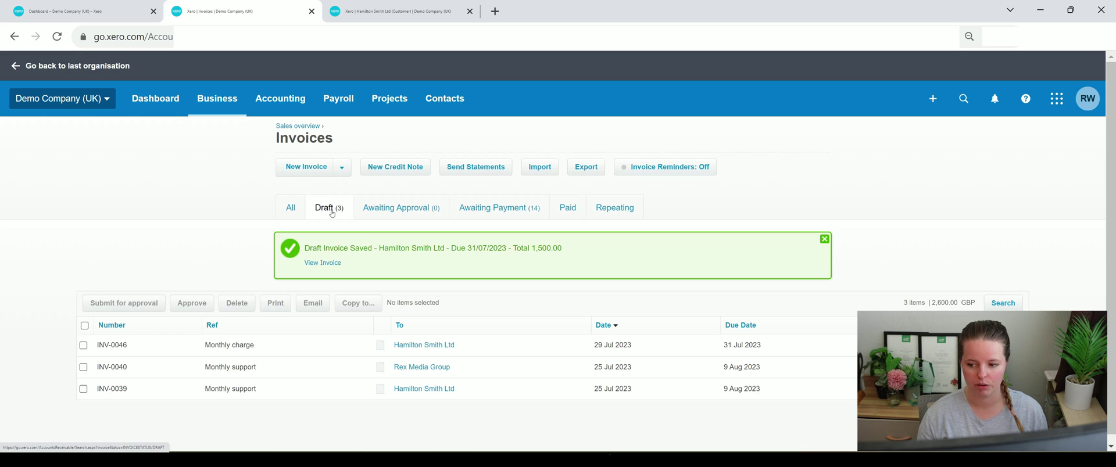
left_click(323, 263)
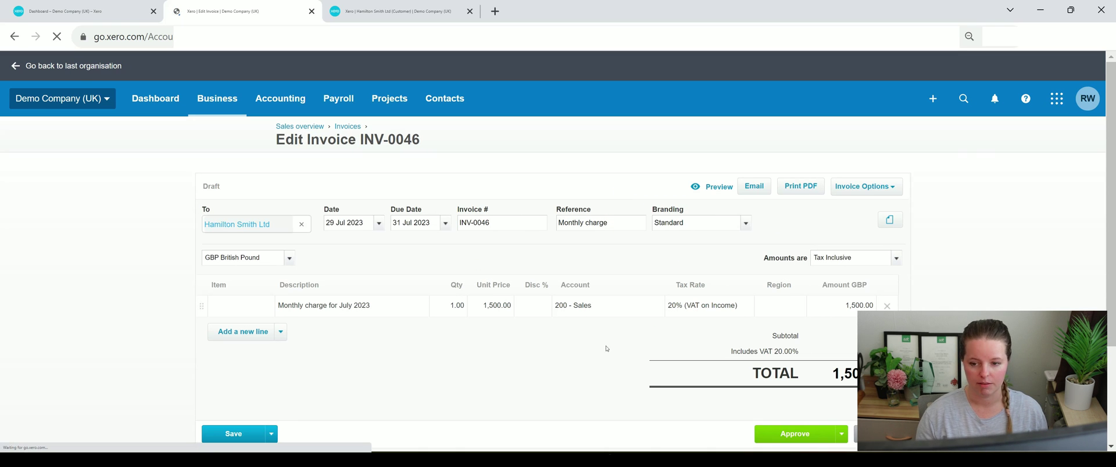
left_click(795, 434)
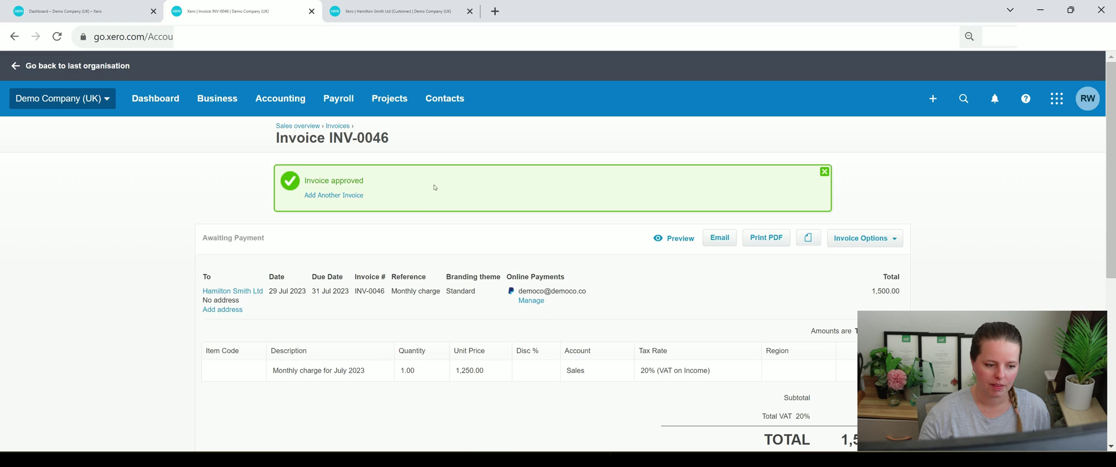
- Check the e-mail address on the Hamilton Smith Ltd (Customer) contact record and return to the approved invoice
left_click(410, 12)
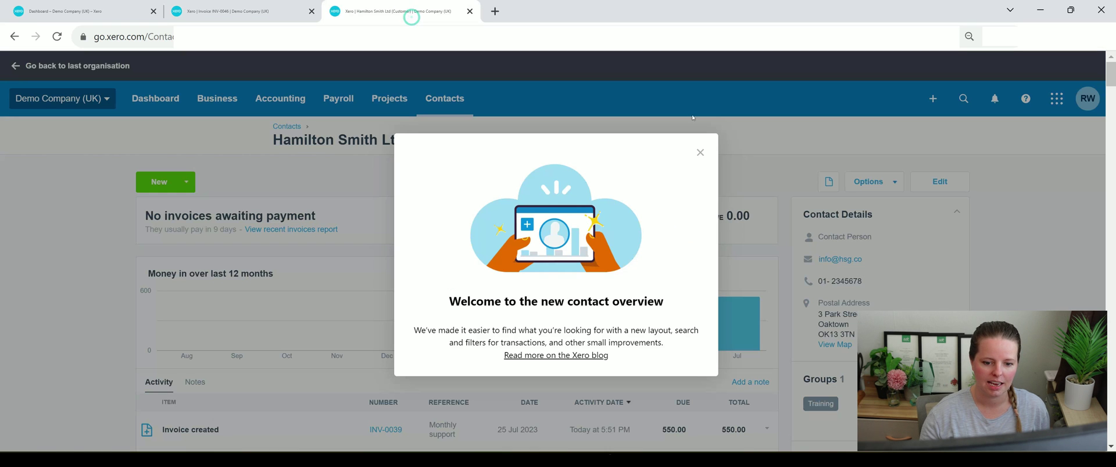
left_click(700, 152)
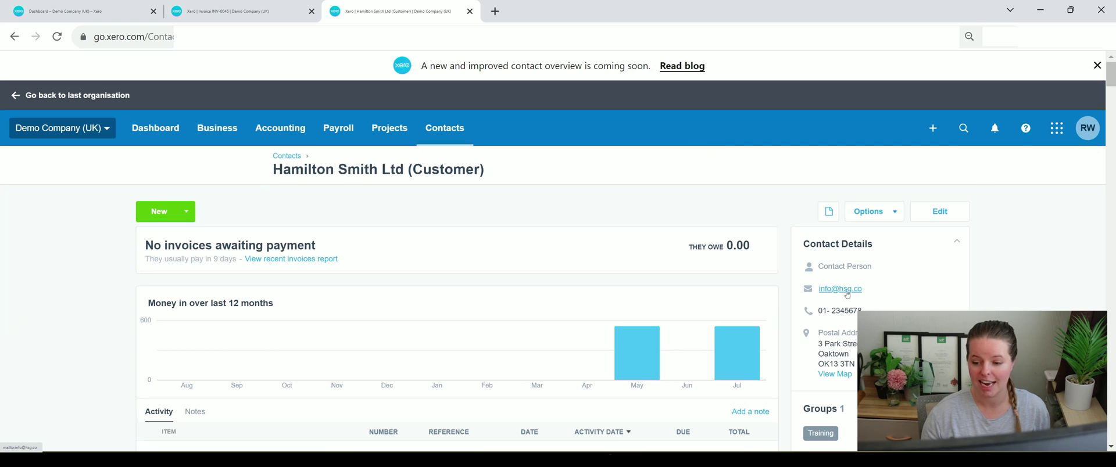
left_click(194, 10)
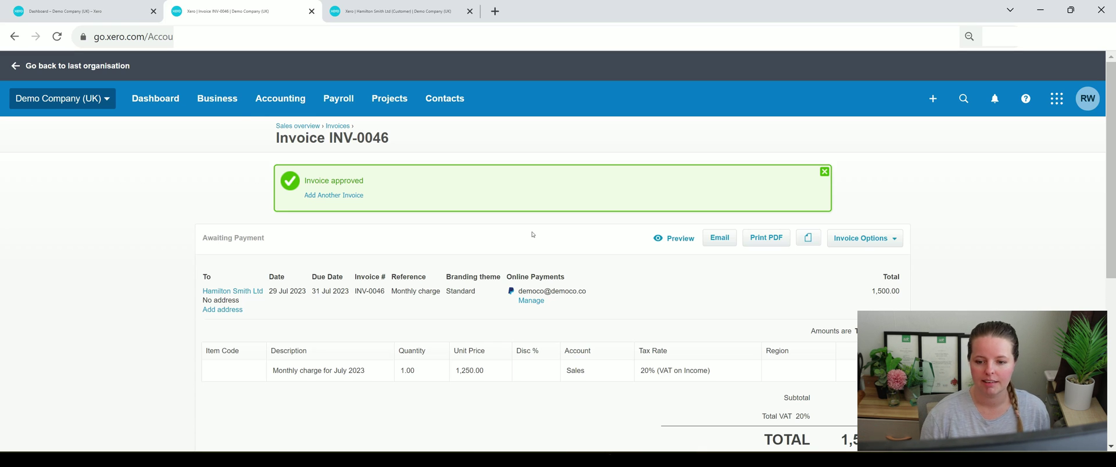
- Open the e-mail form for the approved invoice, review its message and attachment options, and cancel without sending
left_click(715, 239)
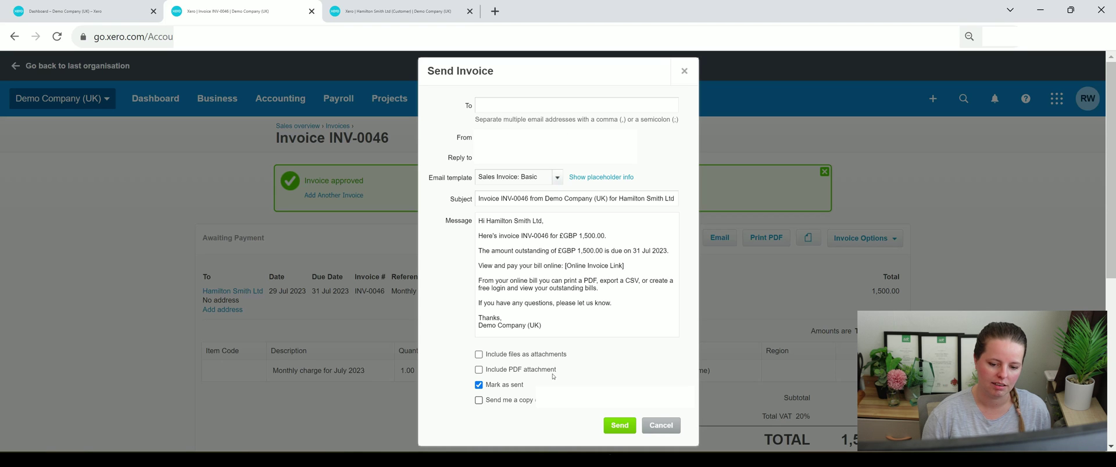
left_click(653, 349)
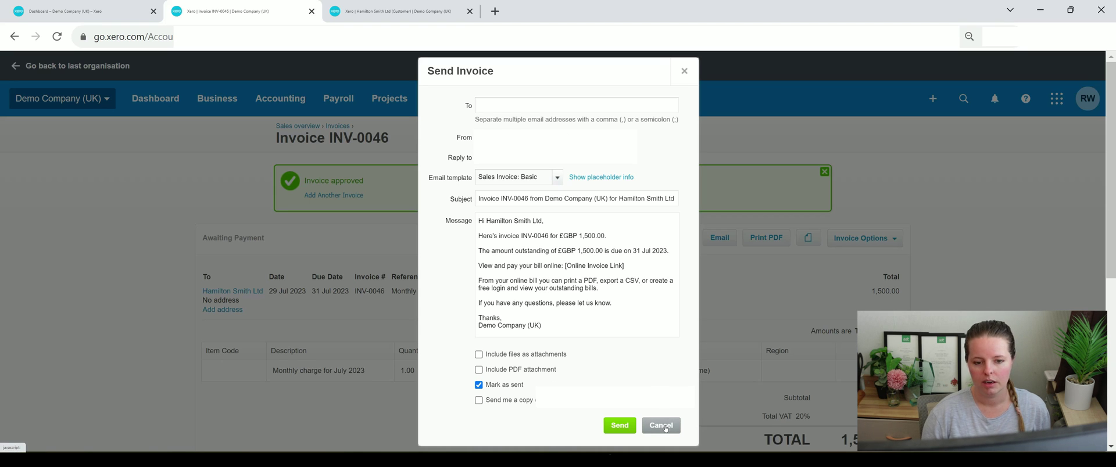
left_click(666, 427)
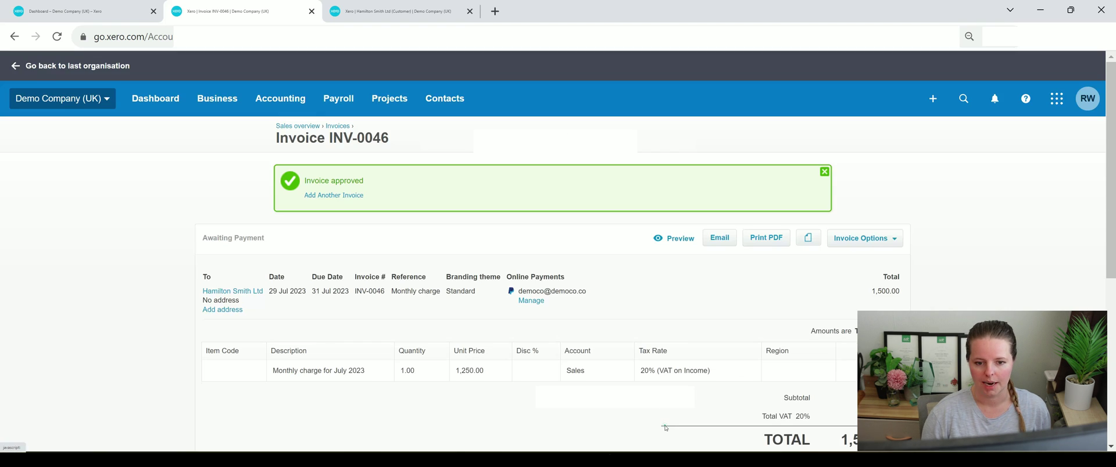
left_click(649, 274)
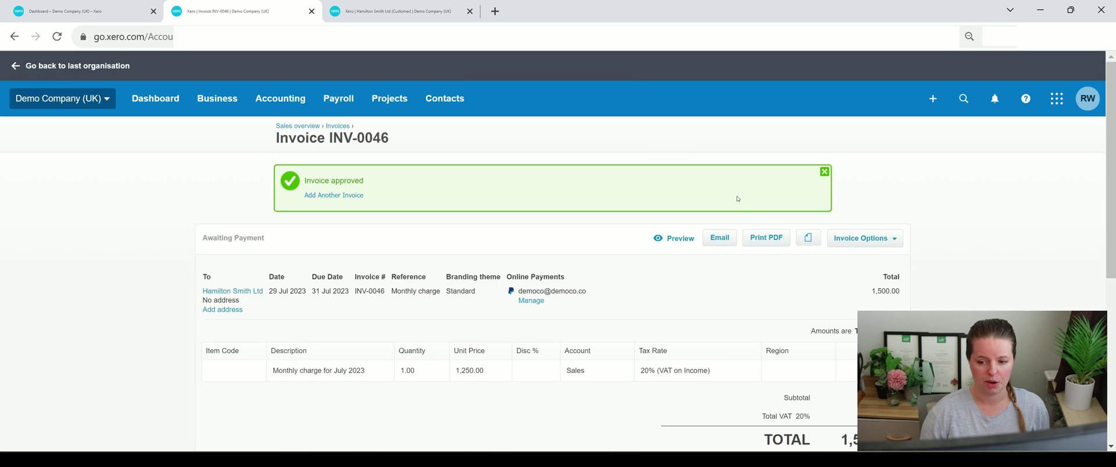